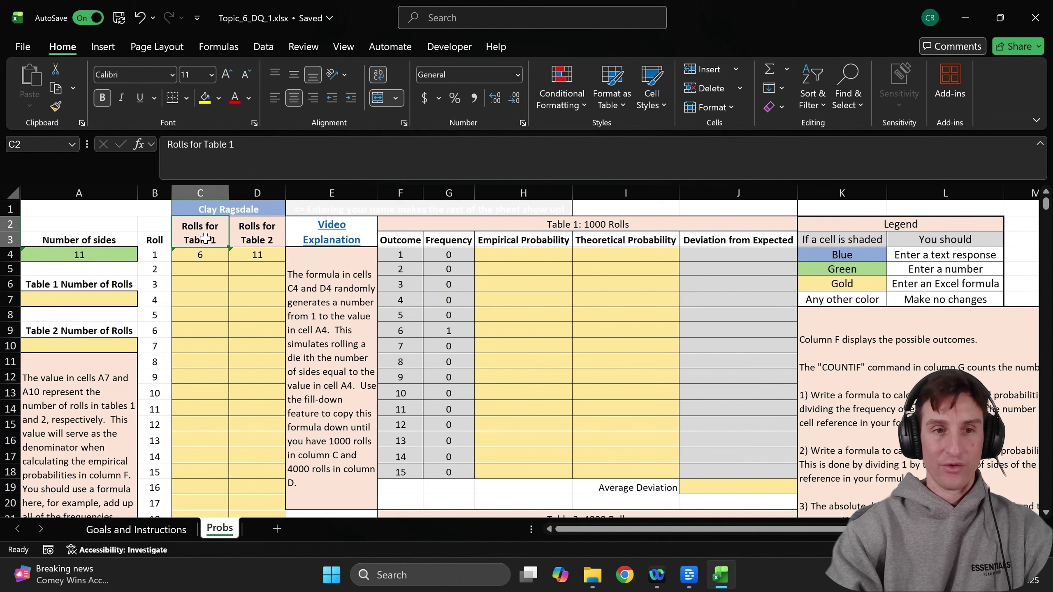
Fill the random roll formulas in C4 and D4 down both roll columns through roll 4000.
{"action": "left_click", "coordinate": [205, 256]}
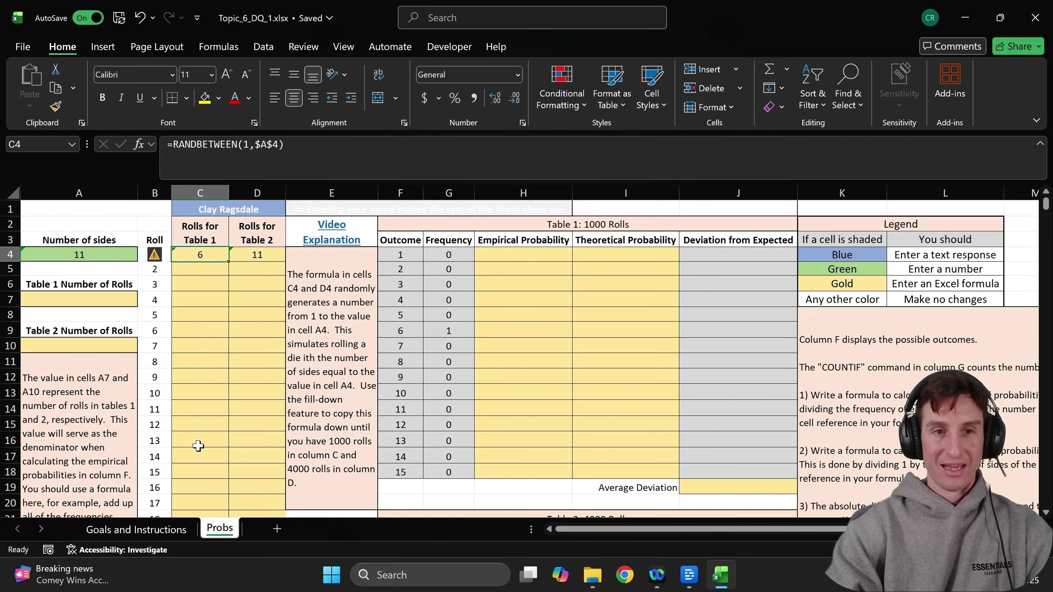
{"action": "left_click", "coordinate": [254, 254]}
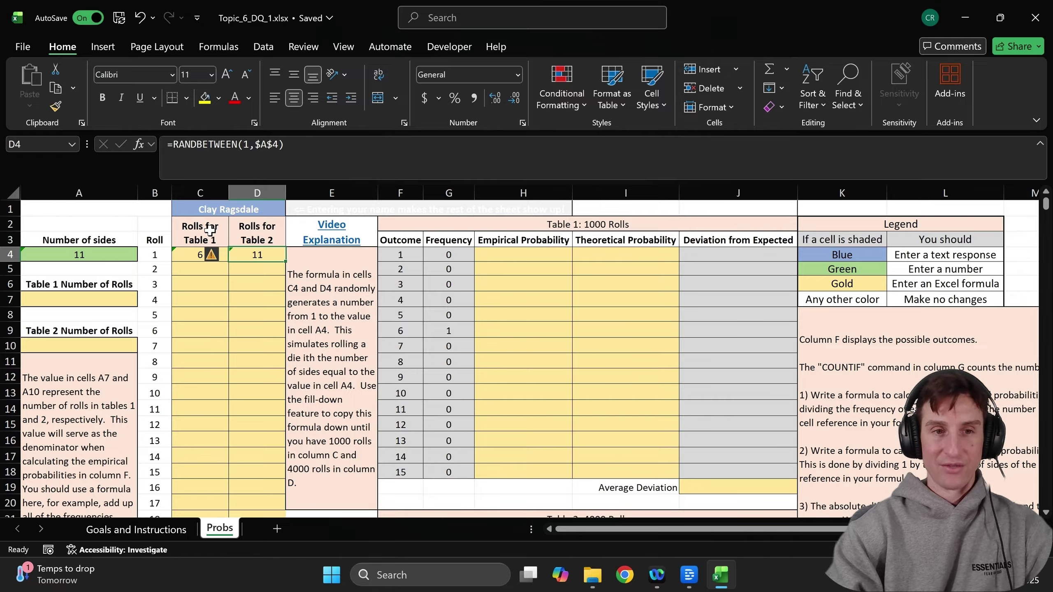
{"action": "left_click", "coordinate": [198, 254]}
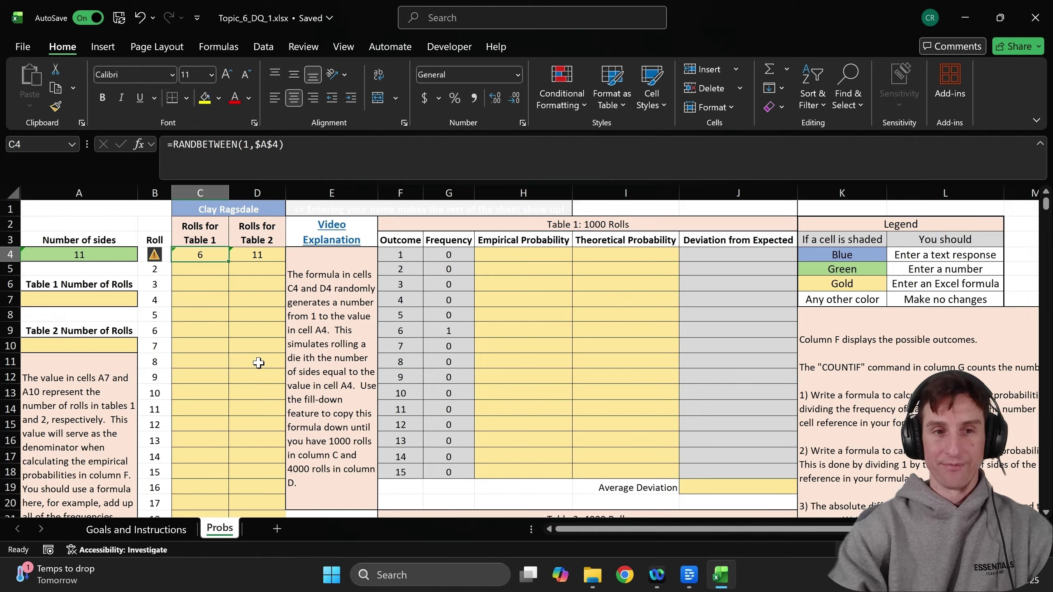
{"action": "left_click", "coordinate": [247, 315]}
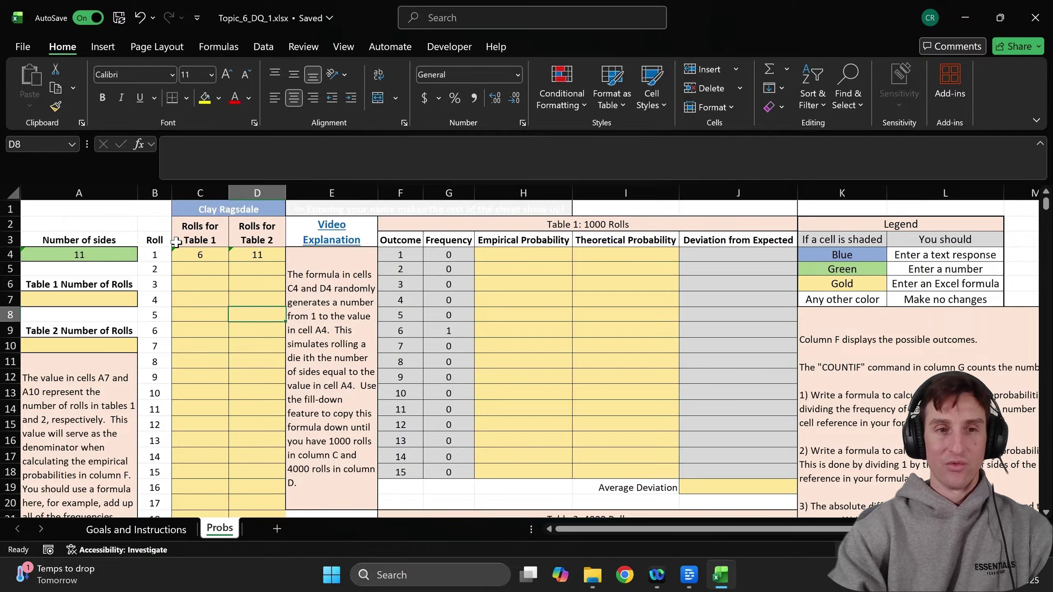
{"action": "left_click", "coordinate": [212, 257]}
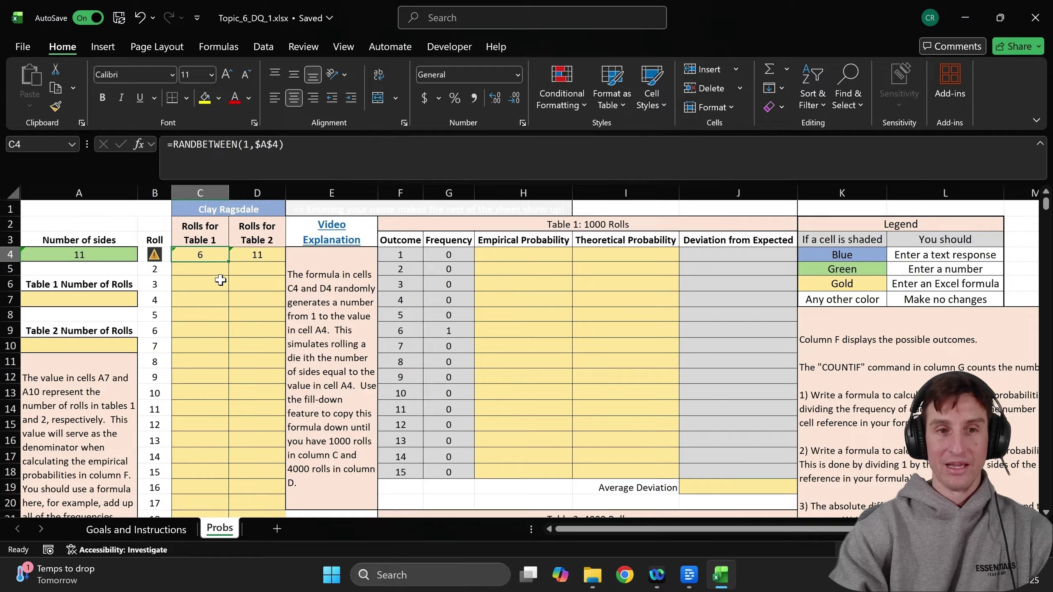
{"action": "left_click", "coordinate": [254, 256]}
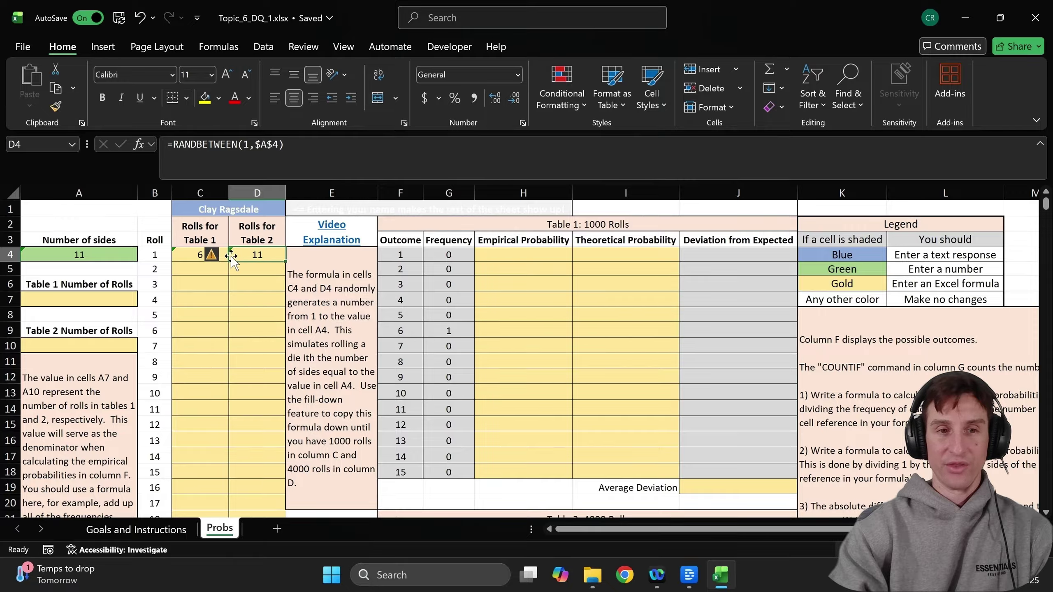
{"action": "left_click", "coordinate": [222, 296]}
{"action": "left_click_drag", "start_coordinate": [201, 251], "coordinate": [249, 251]}
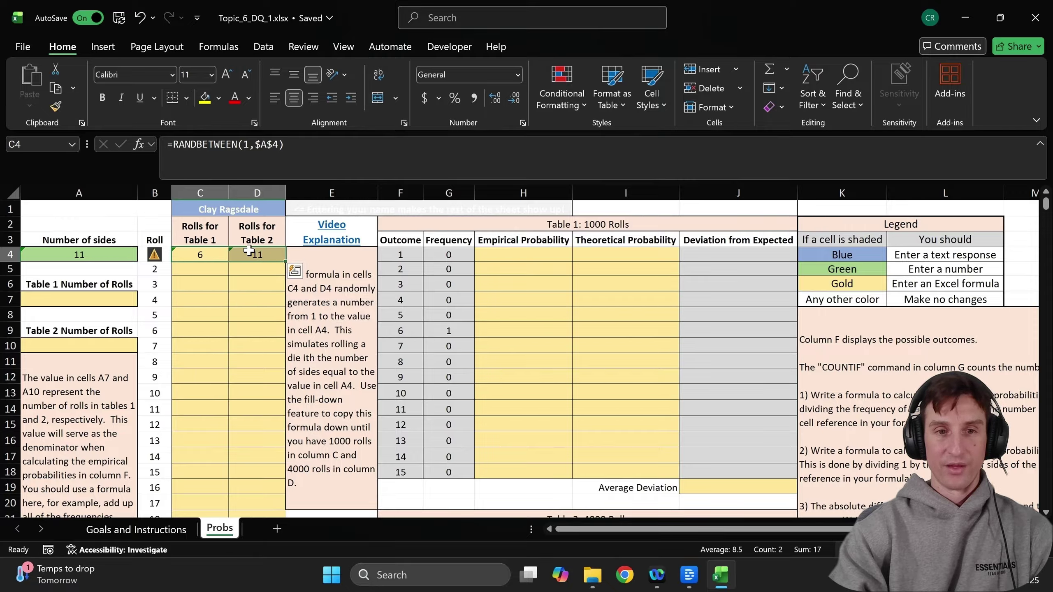
{"action": "double_click", "coordinate": [286, 260]}
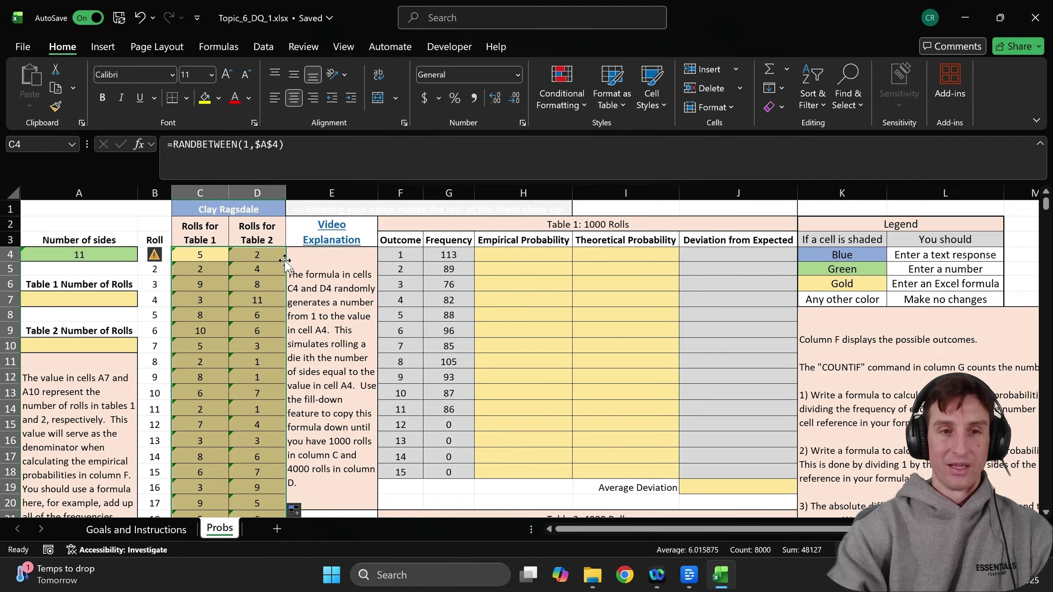
Calculate Table 1's number of rolls in A7 with the formula =SUM(G4:G18).
{"action": "left_click", "coordinate": [72, 299]}
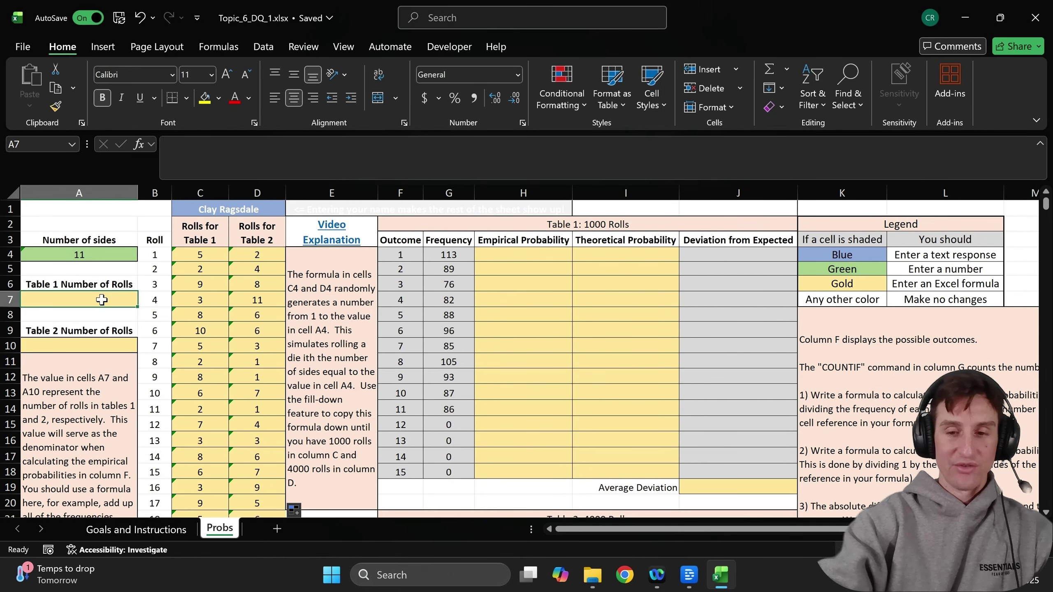
{"action": "type", "text": "=sum"}
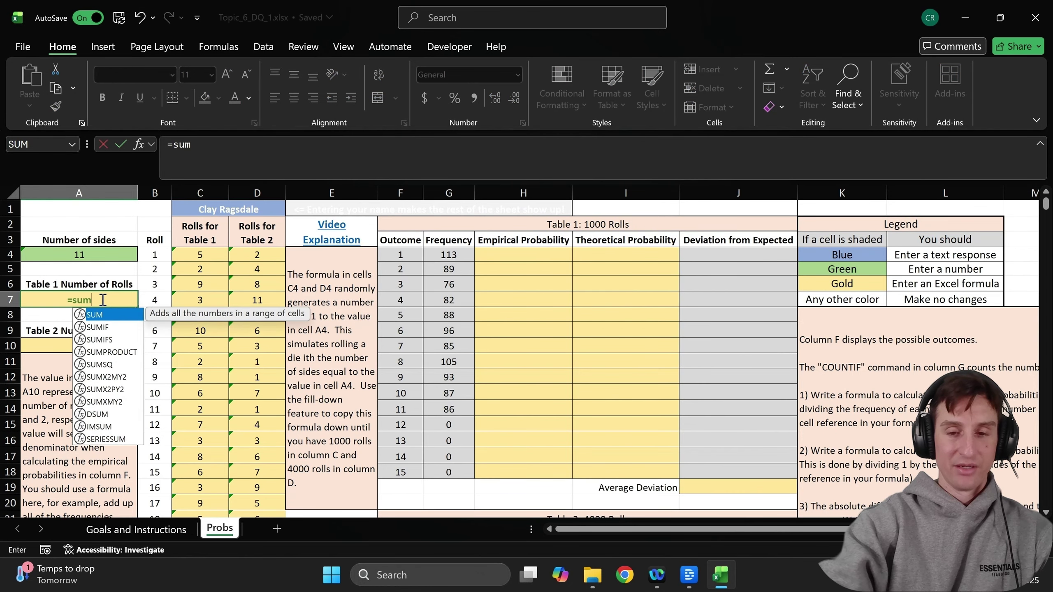
{"action": "type", "text": "("}
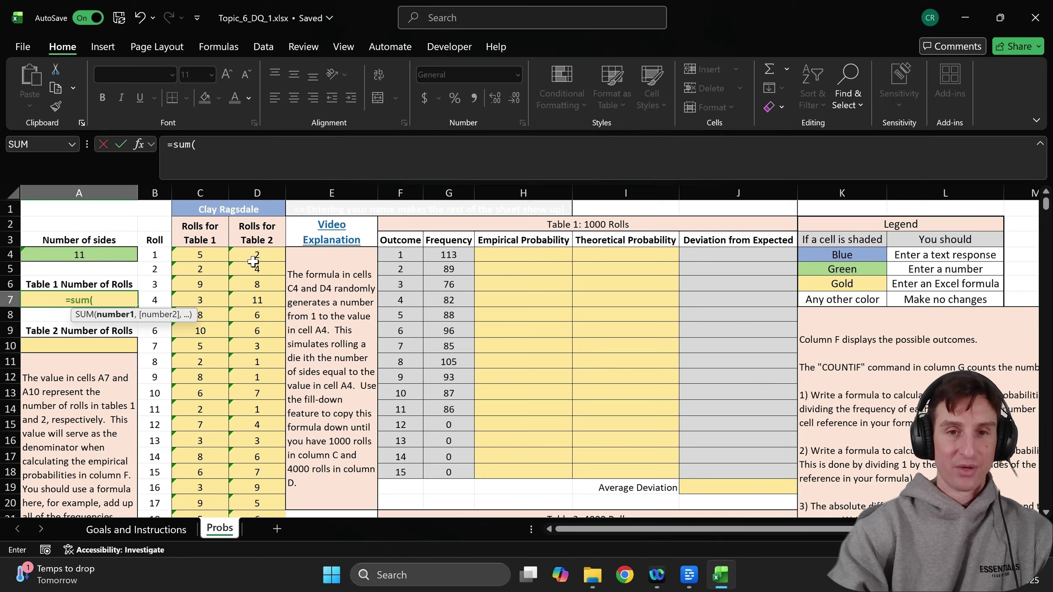
{"action": "left_click_drag", "start_coordinate": [451, 250], "coordinate": [450, 470]}
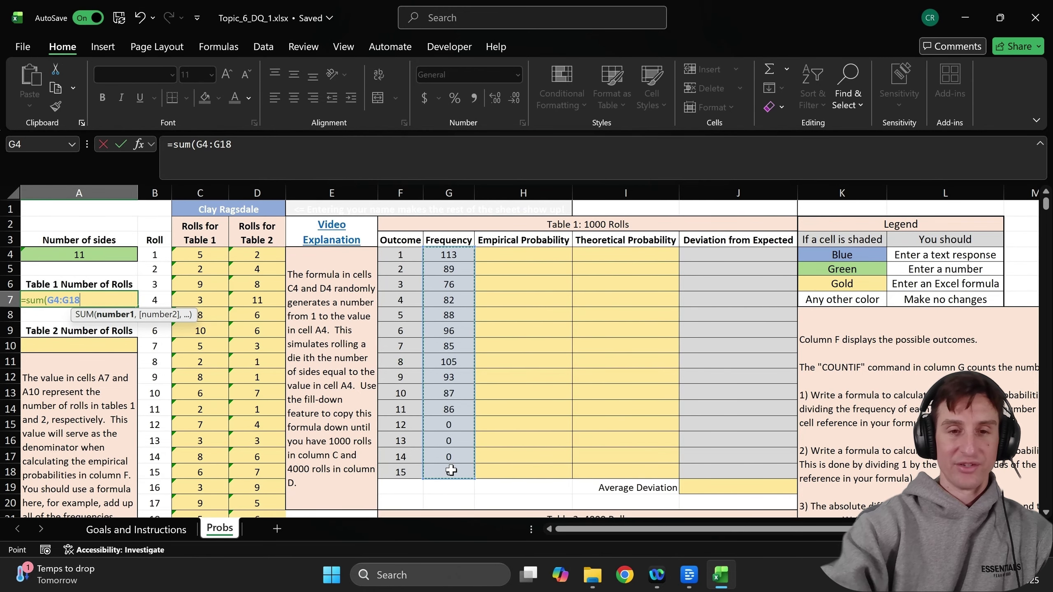
{"action": "type", "text": ")"}
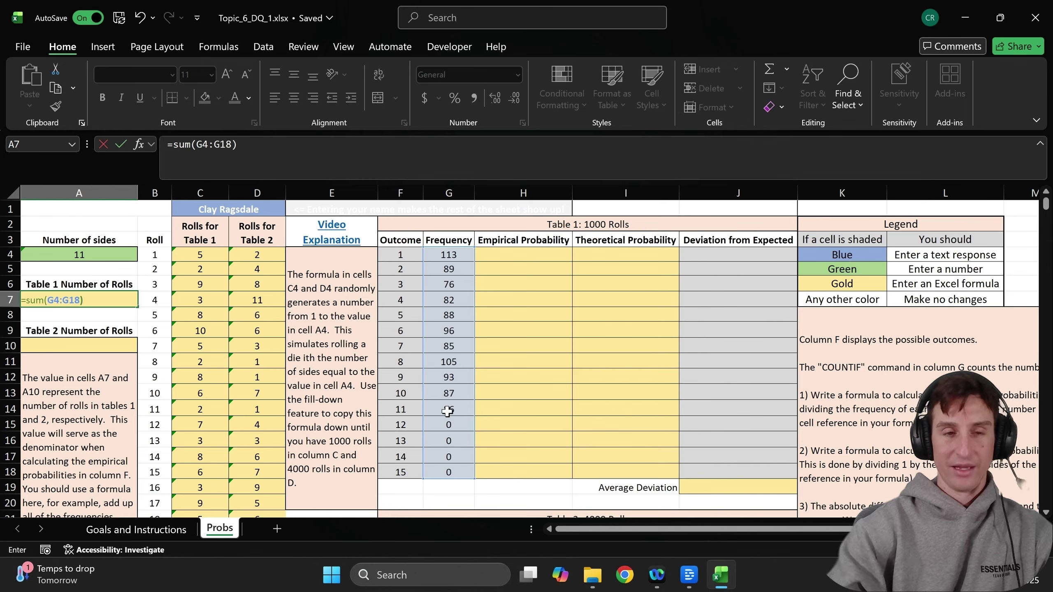
{"action": "key", "text": "ctrl+Return"}
{"action": "key", "text": "Return"}
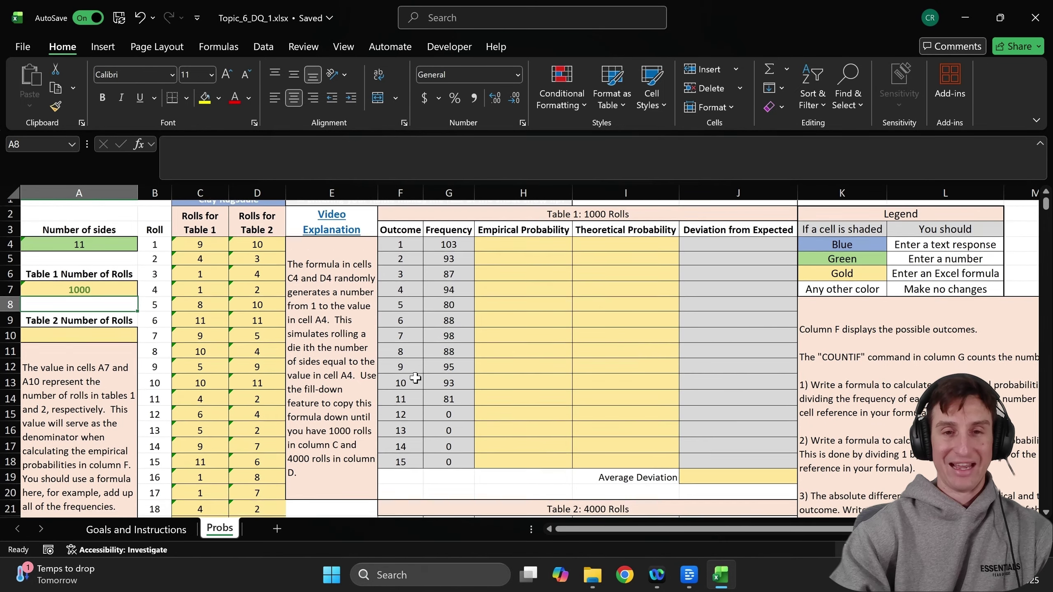
Calculate Table 2's number of rolls in A10 with the formula =SUM(G23:G37).
{"action": "scroll", "coordinate": [415, 378], "scroll_direction": "down", "scroll_amount": 3}
{"action": "left_click", "coordinate": [79, 205]}
{"action": "type", "text": "=sum("}
{"action": "scroll", "coordinate": [415, 378], "scroll_direction": "down", "scroll_amount": 2}
{"action": "left_click_drag", "start_coordinate": [449, 276], "coordinate": [454, 463]}
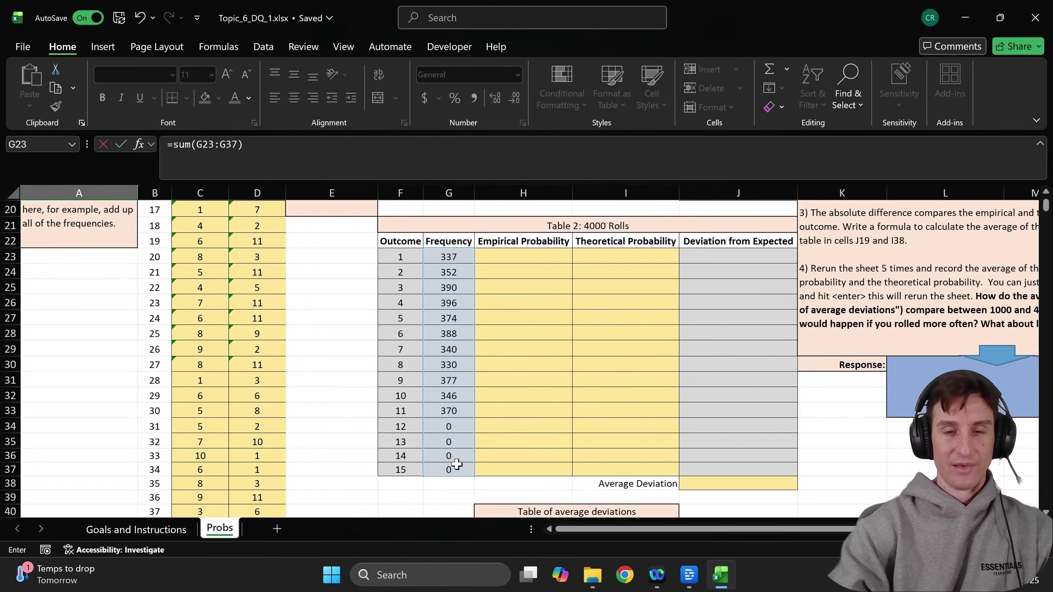
{"action": "key", "text": "Return"}
{"action": "scroll", "coordinate": [348, 344], "scroll_direction": "up", "scroll_amount": 4}
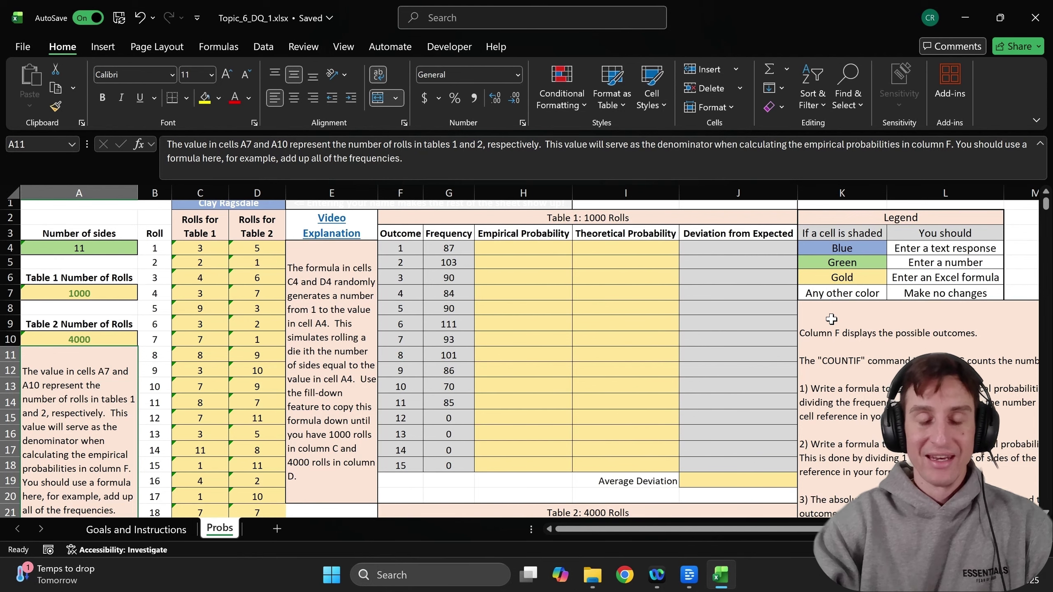
Enter =1/$A$4 as Table 1's theoretical probability in I4 and fill it down through outcome 11 in I14.
{"action": "left_click", "coordinate": [645, 247]}
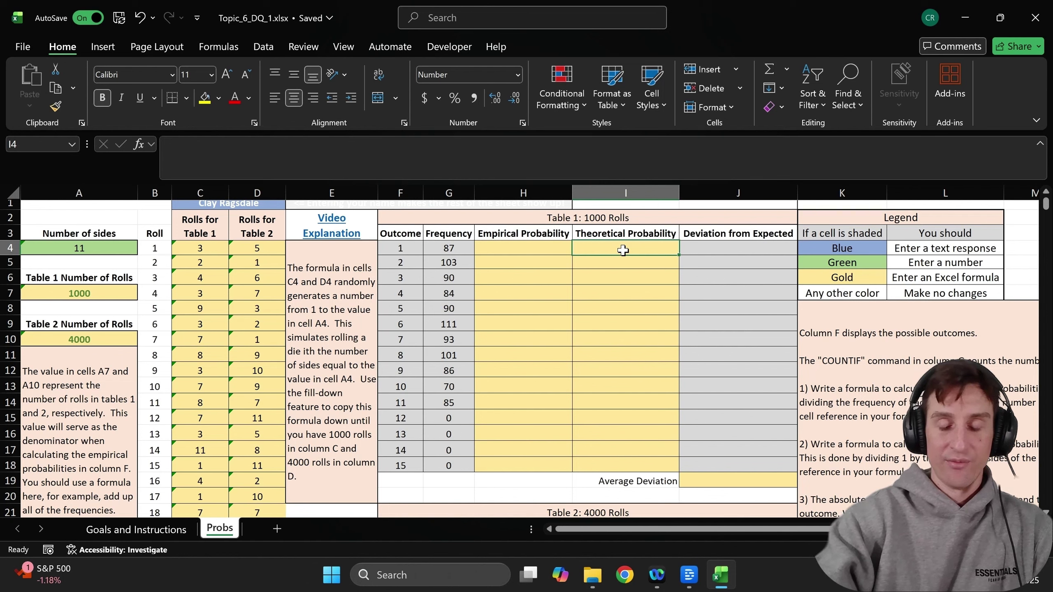
{"action": "type", "text": "="}
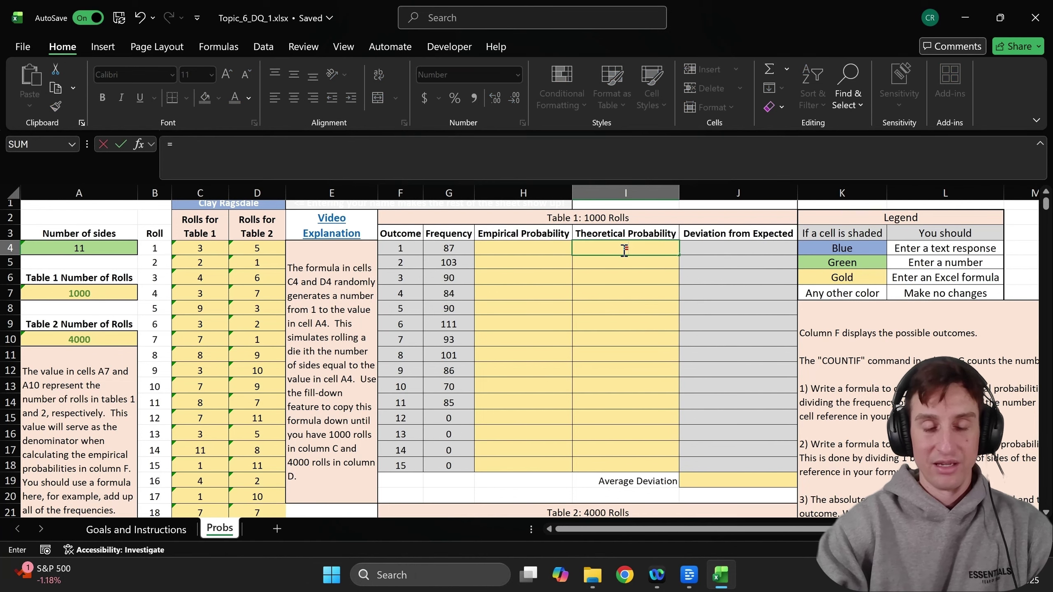
{"action": "type", "text": "1"}
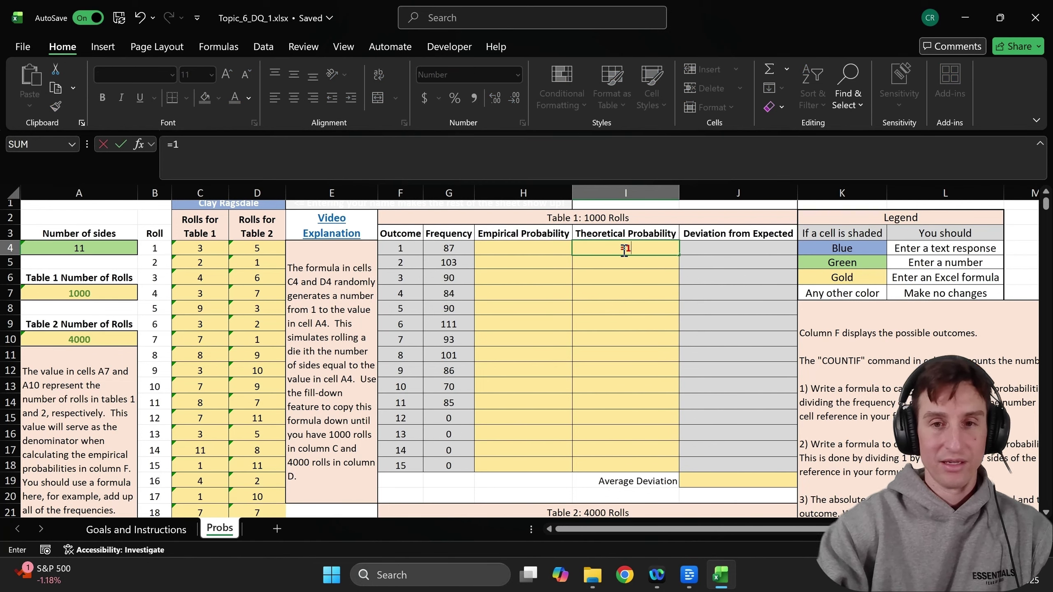
{"action": "type", "text": "/"}
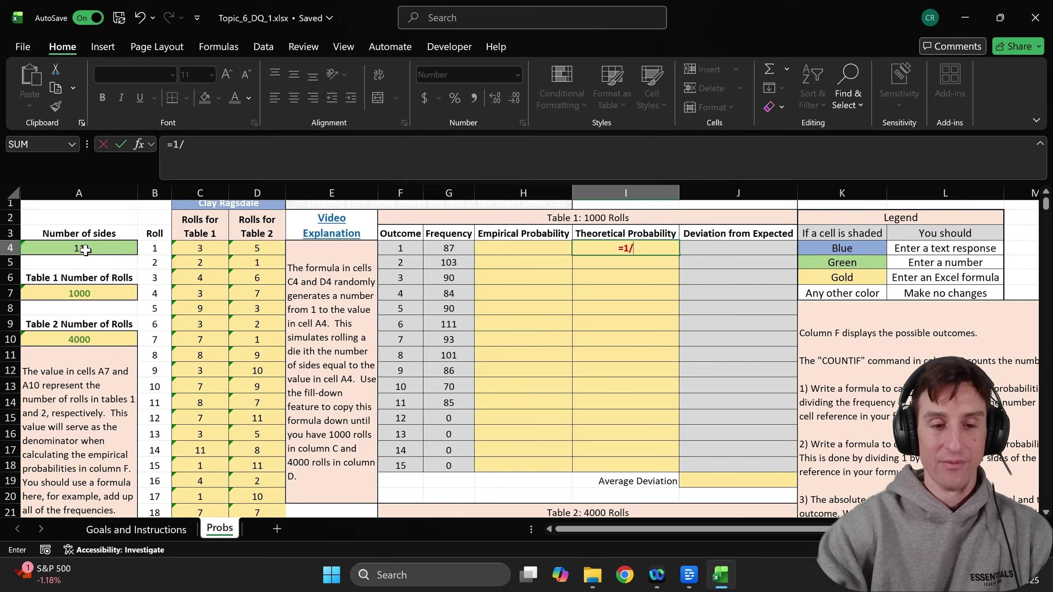
{"action": "type", "text": "$"}
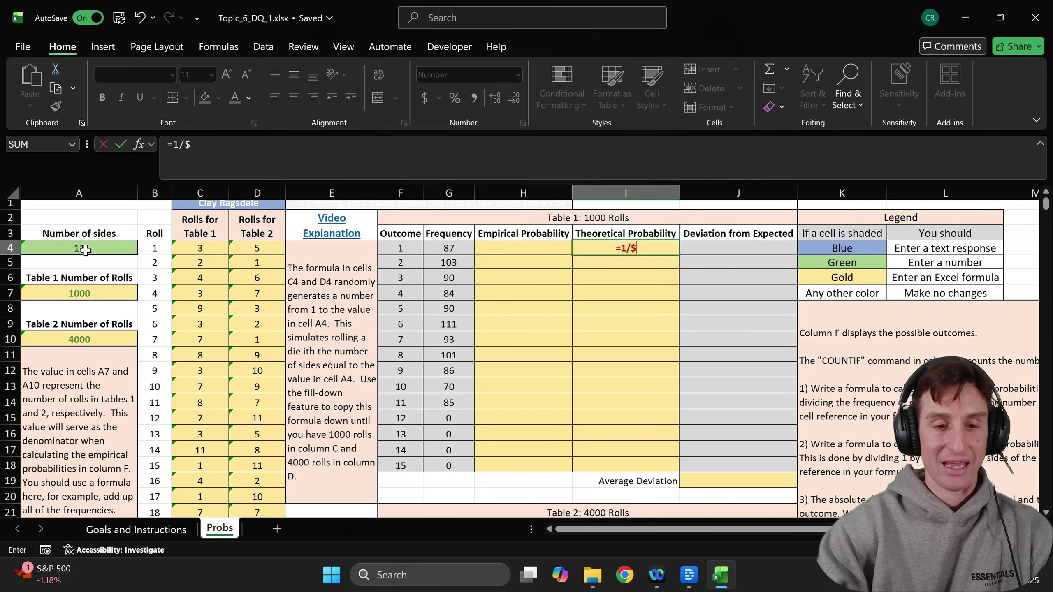
{"action": "type", "text": "A$4"}
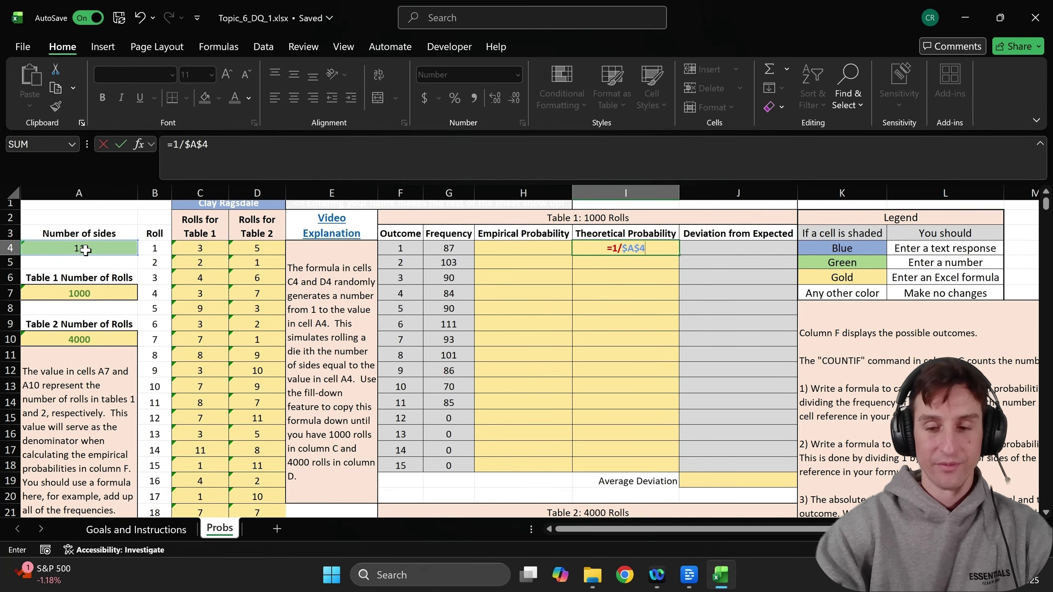
{"action": "key", "text": "Return"}
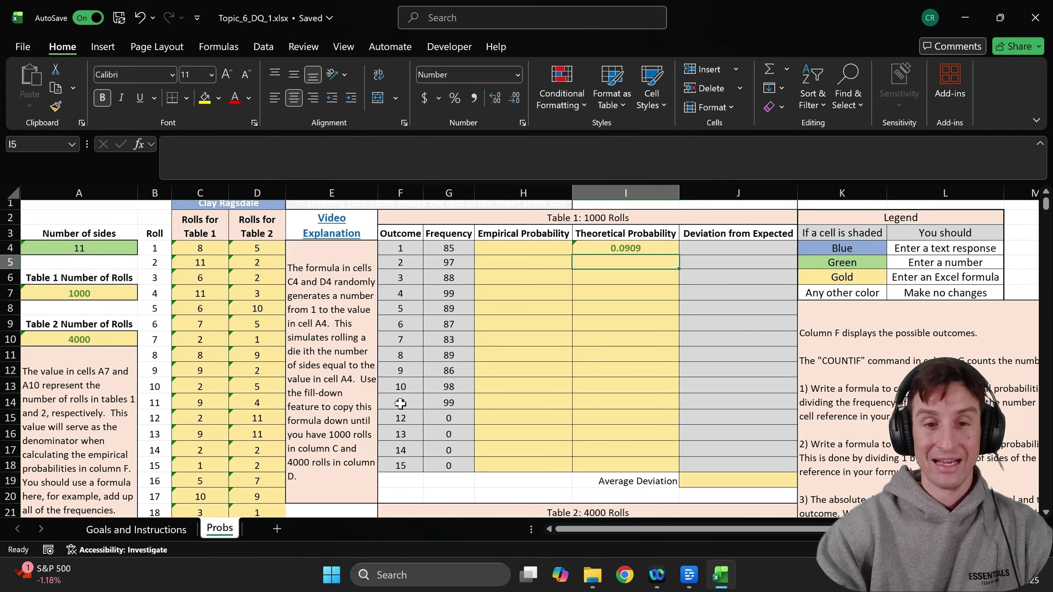
{"action": "left_click", "coordinate": [654, 245]}
{"action": "left_click_drag", "start_coordinate": [679, 253], "coordinate": [674, 410]}
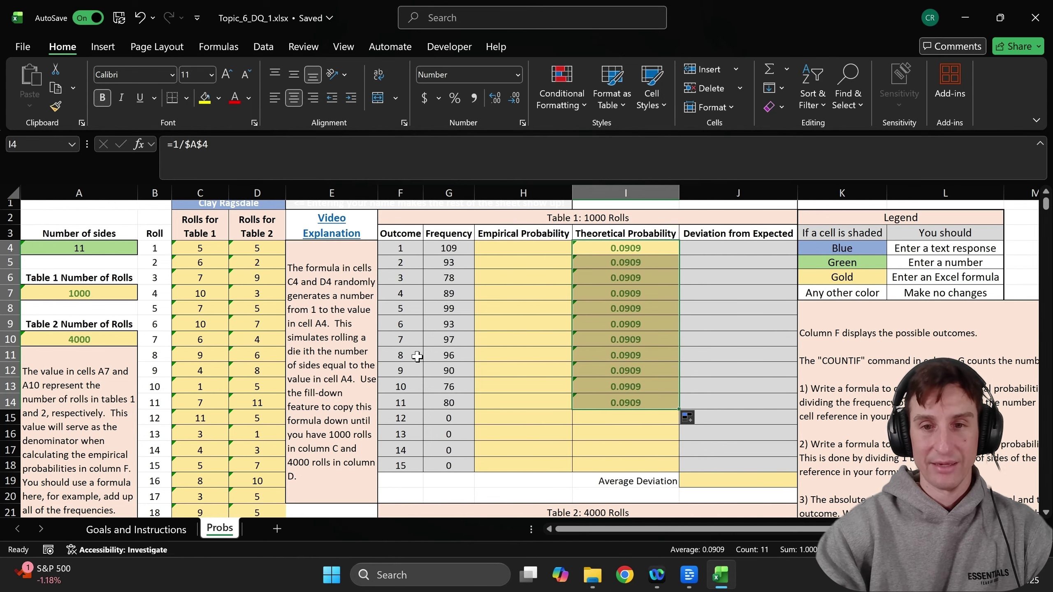
{"action": "left_click", "coordinate": [544, 400]}
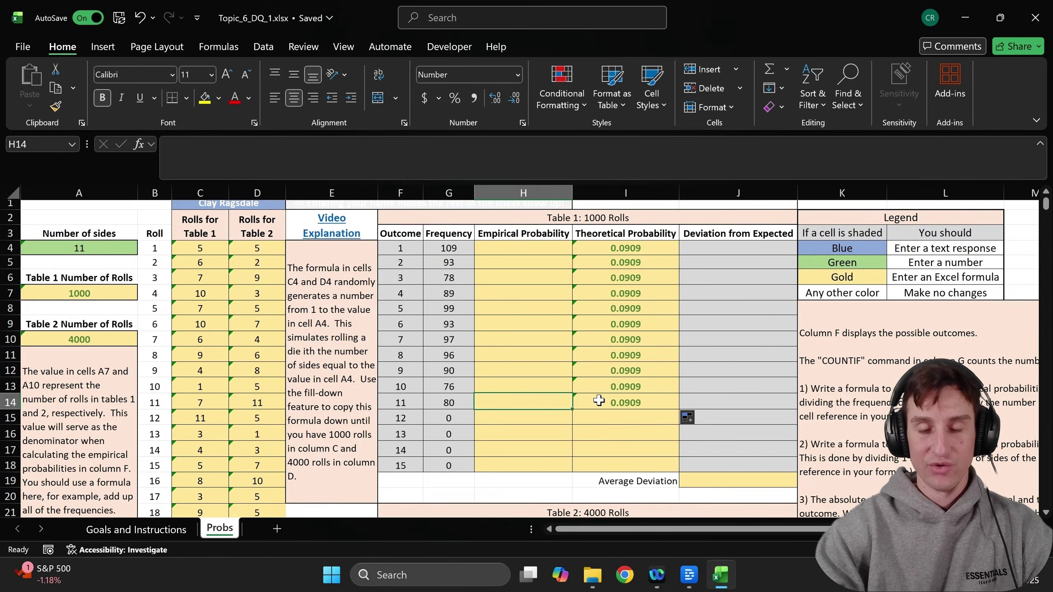
Enter =1/$A$4 as Table 2's theoretical probability in I23 and fill it down through outcome 11 in I33.
{"action": "scroll", "coordinate": [599, 401], "scroll_direction": "down", "scroll_amount": 5}
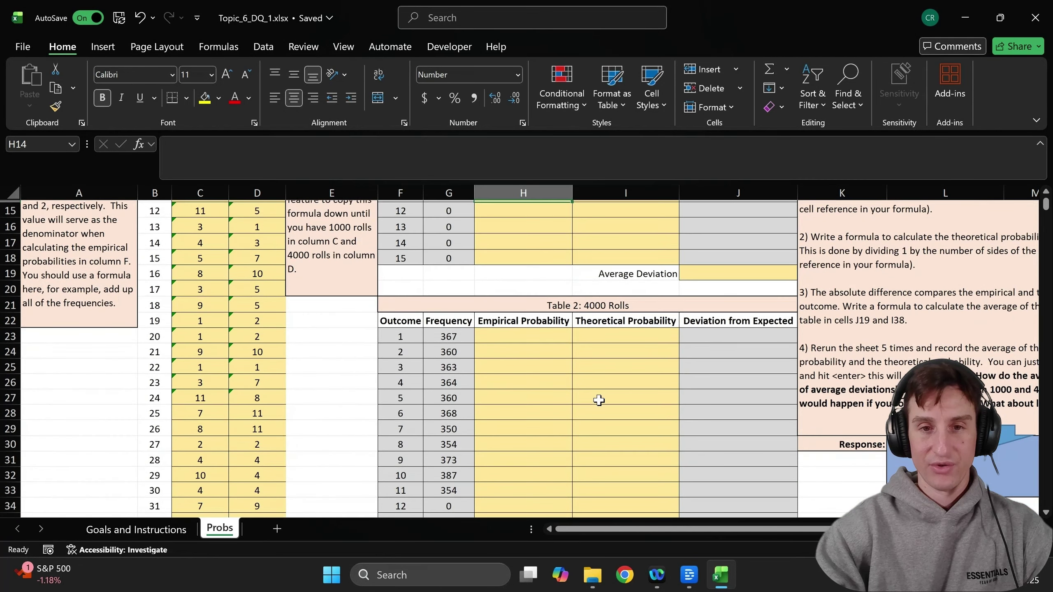
{"action": "scroll", "coordinate": [599, 400], "scroll_direction": "down", "scroll_amount": 1}
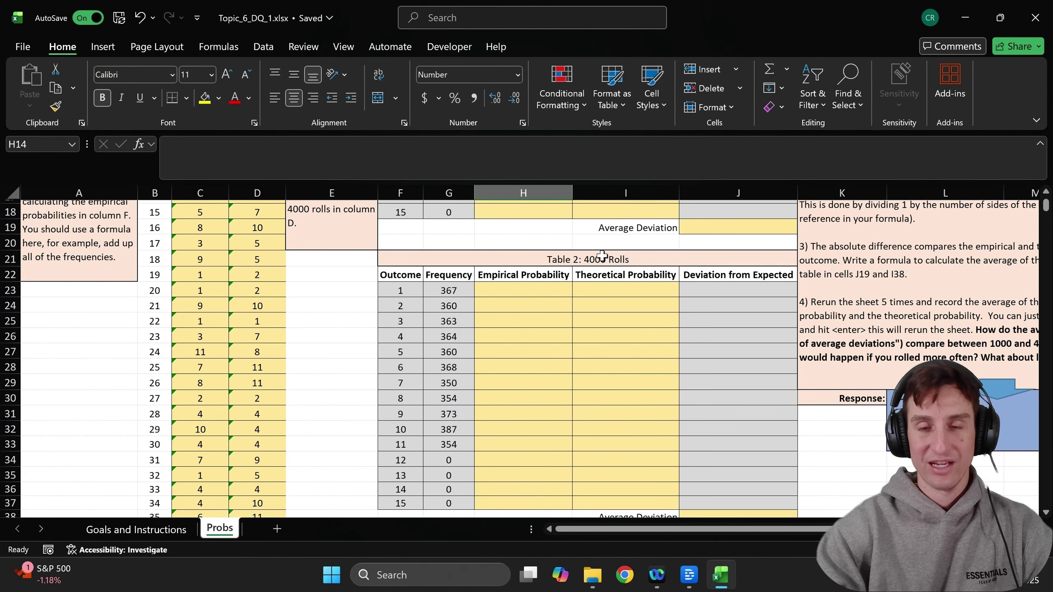
{"action": "left_click", "coordinate": [629, 291]}
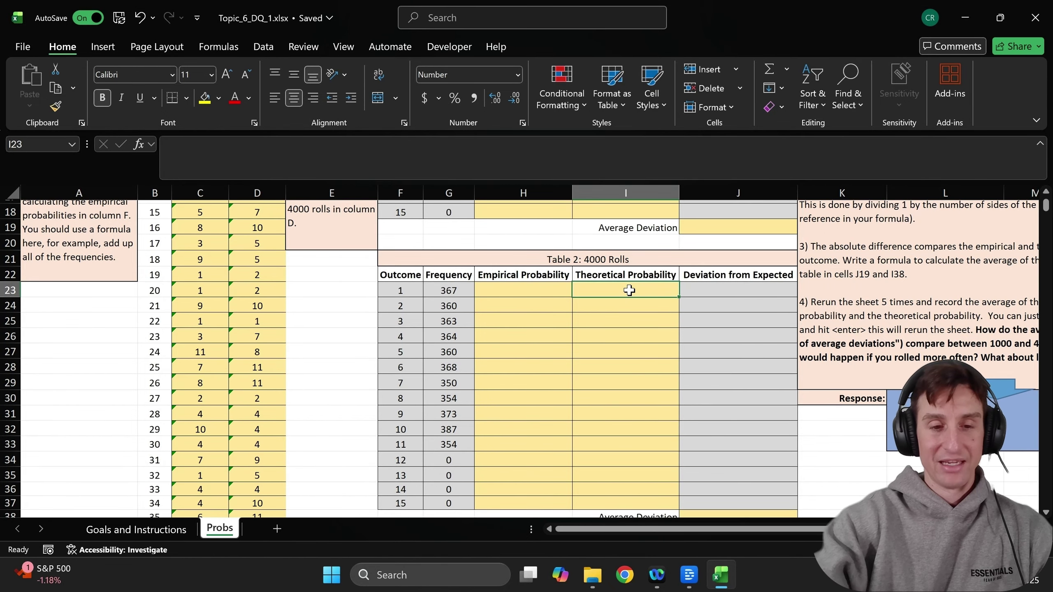
{"action": "type", "text": "=1"}
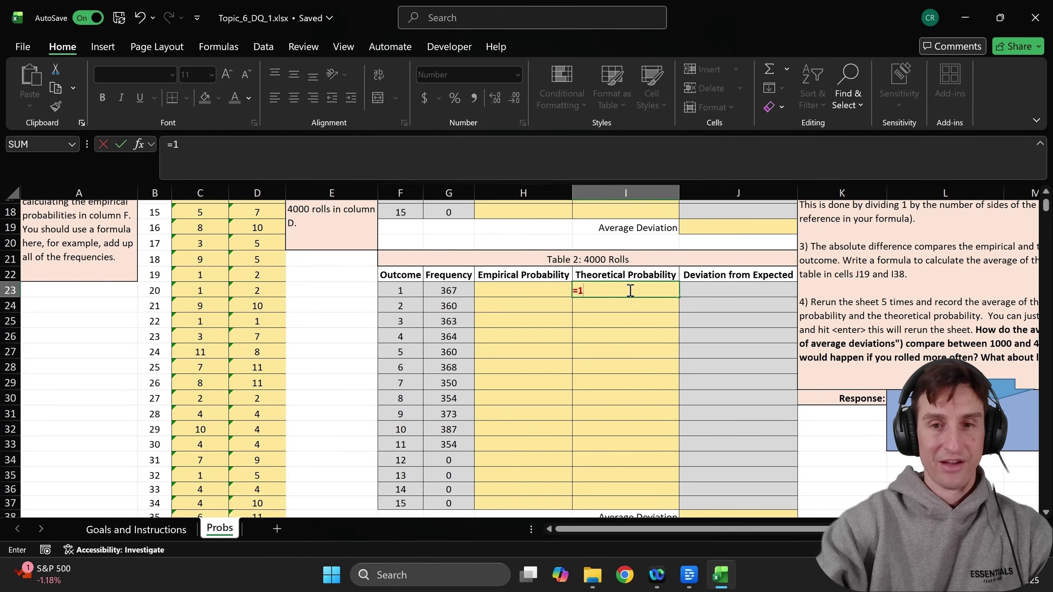
{"action": "type", "text": "/$"}
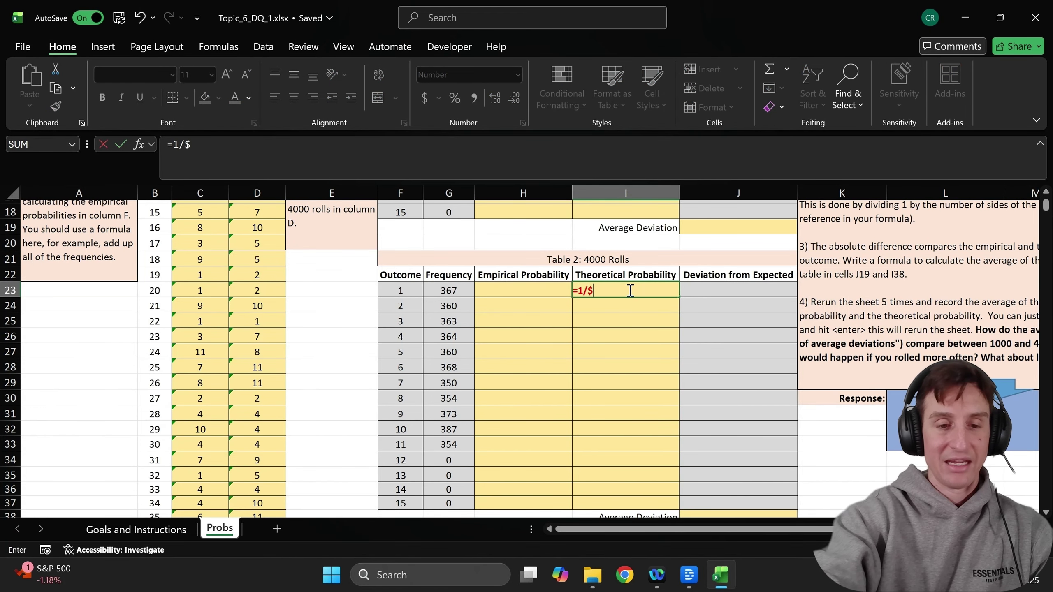
{"action": "type", "text": "A$4"}
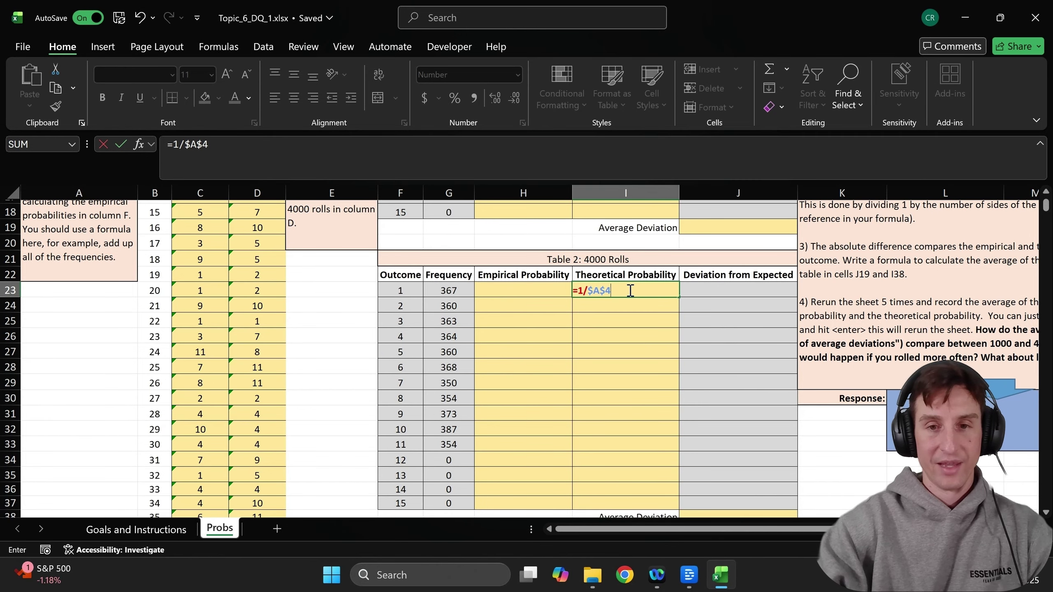
{"action": "key", "text": "Return"}
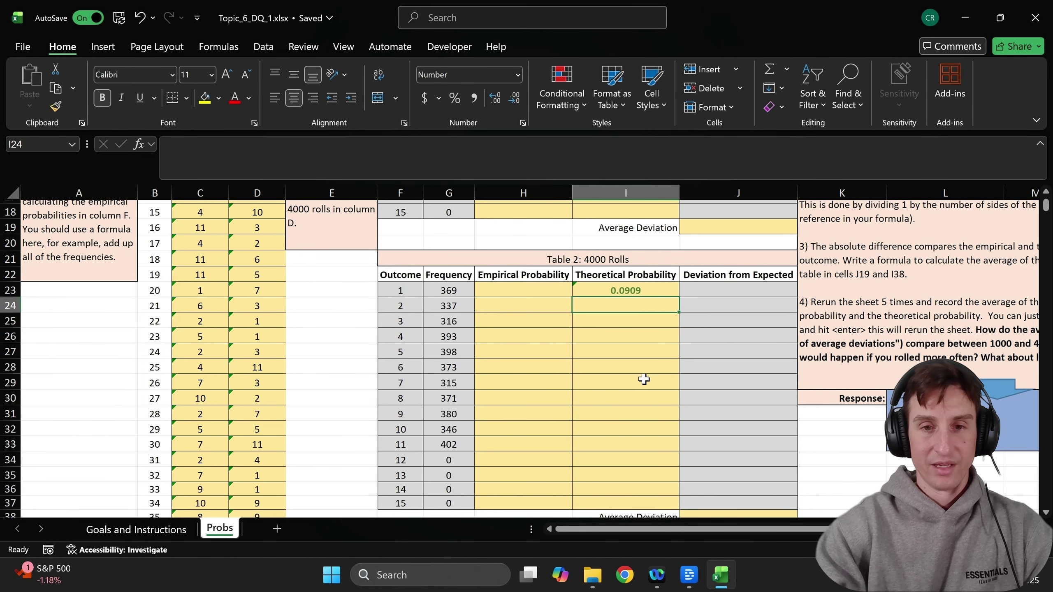
{"action": "left_click", "coordinate": [636, 291]}
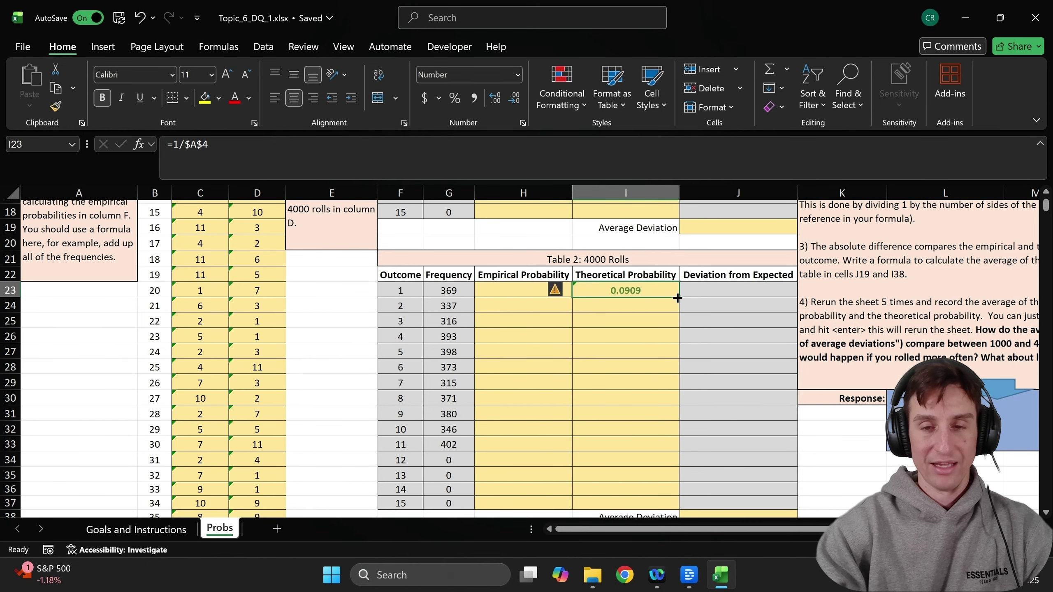
{"action": "left_click_drag", "start_coordinate": [678, 298], "coordinate": [667, 451]}
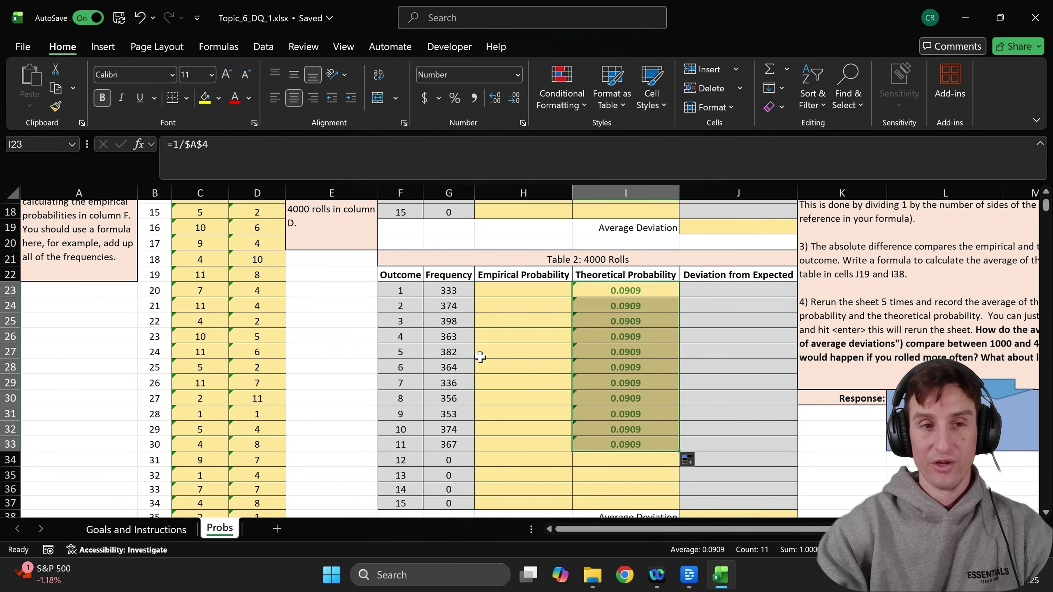
{"action": "scroll", "coordinate": [481, 358], "scroll_direction": "up", "scroll_amount": 3}
{"action": "scroll", "coordinate": [297, 285], "scroll_direction": "up", "scroll_amount": 3}
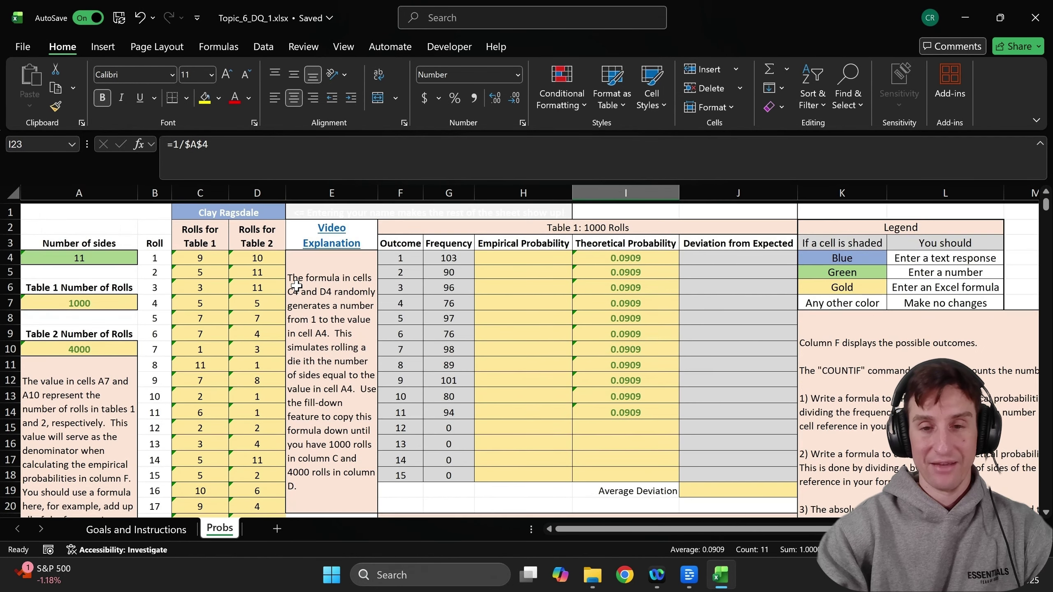
{"action": "scroll", "coordinate": [296, 286], "scroll_direction": "down", "scroll_amount": 6}
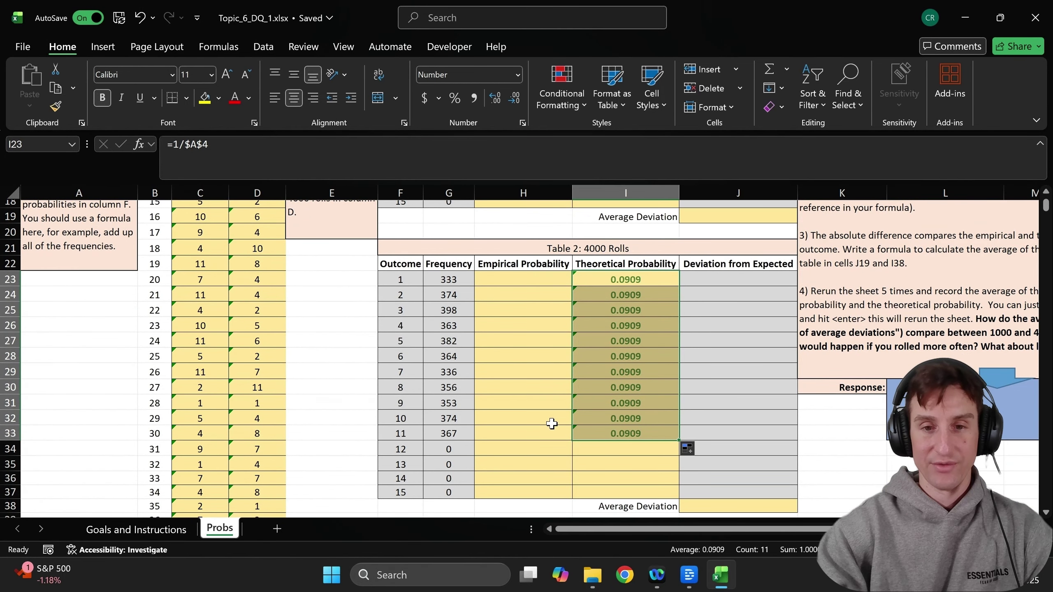
{"action": "left_click", "coordinate": [626, 477]}
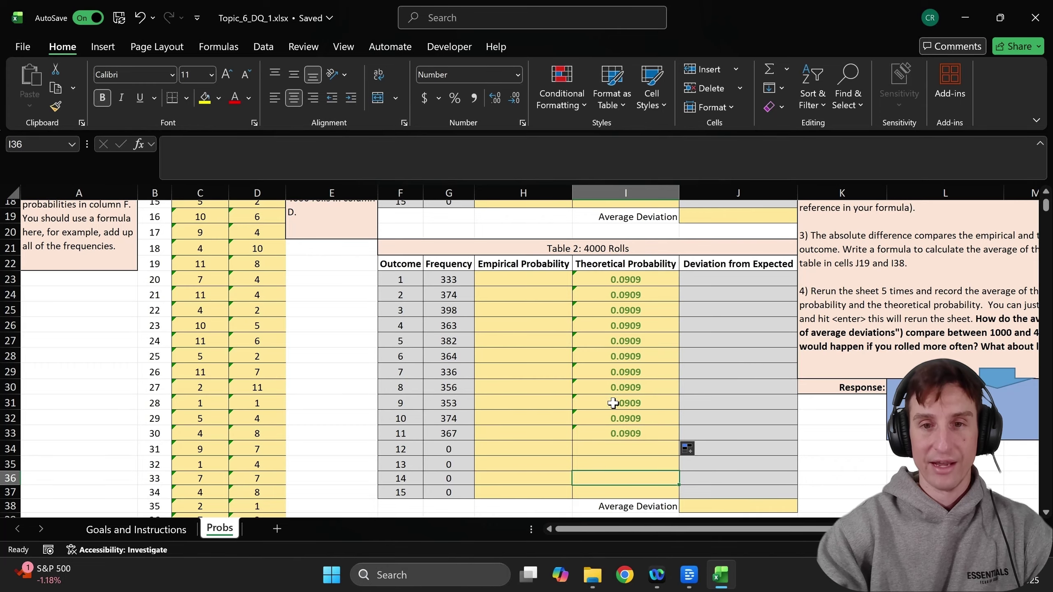
{"action": "scroll", "coordinate": [618, 383], "scroll_direction": "up", "scroll_amount": 3}
{"action": "scroll", "coordinate": [617, 383], "scroll_direction": "up", "scroll_amount": 2}
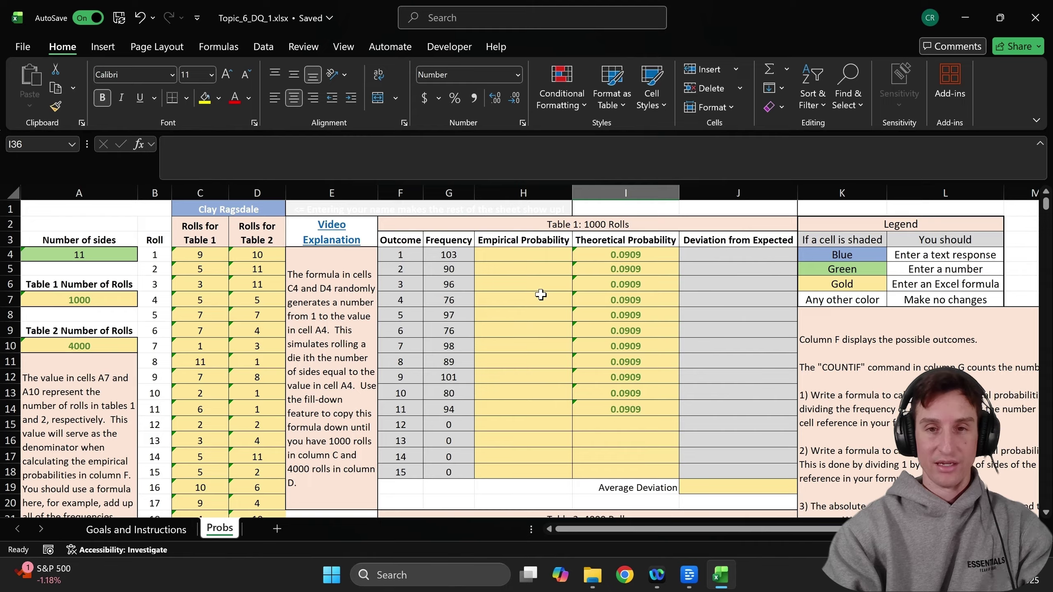
Enter =G4/$A$7 as Table 1's empirical probability in H4 and fill it down through outcome 11 in H14.
{"action": "left_click", "coordinate": [533, 255]}
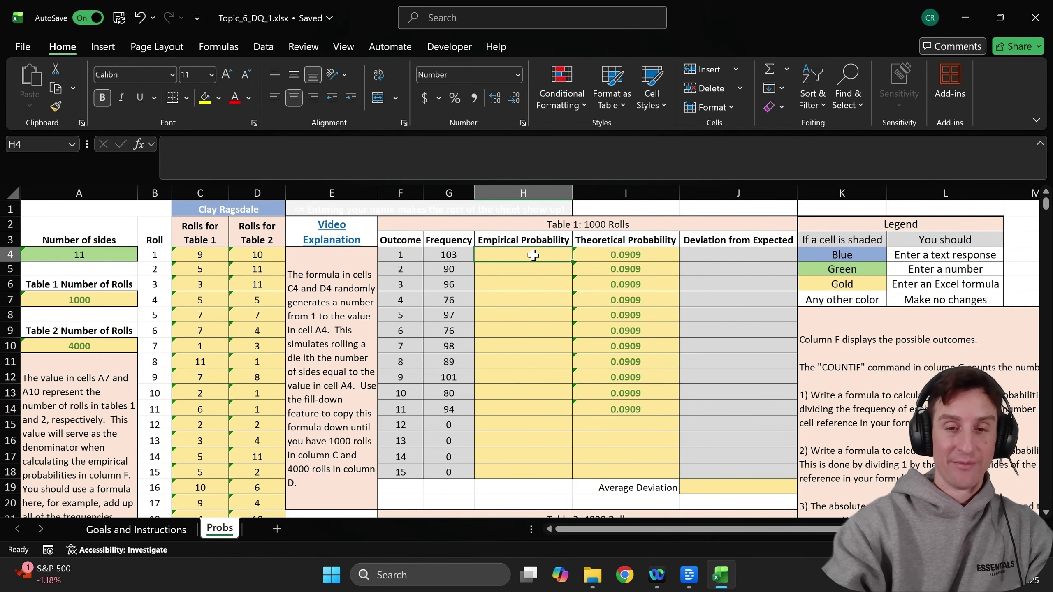
{"action": "type", "text": "="}
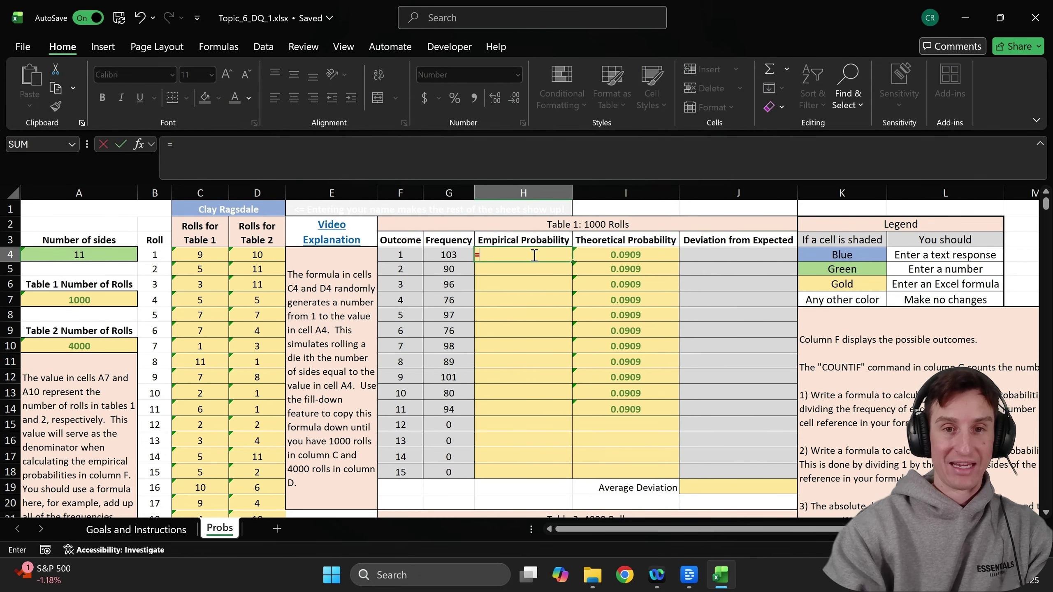
{"action": "left_click", "coordinate": [456, 253]}
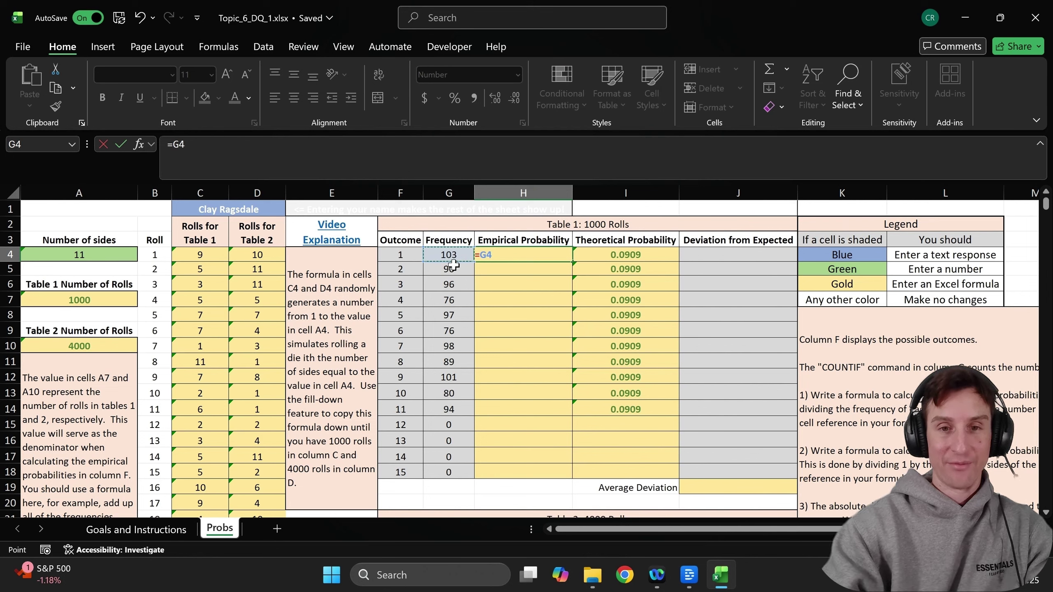
{"action": "type", "text": "/"}
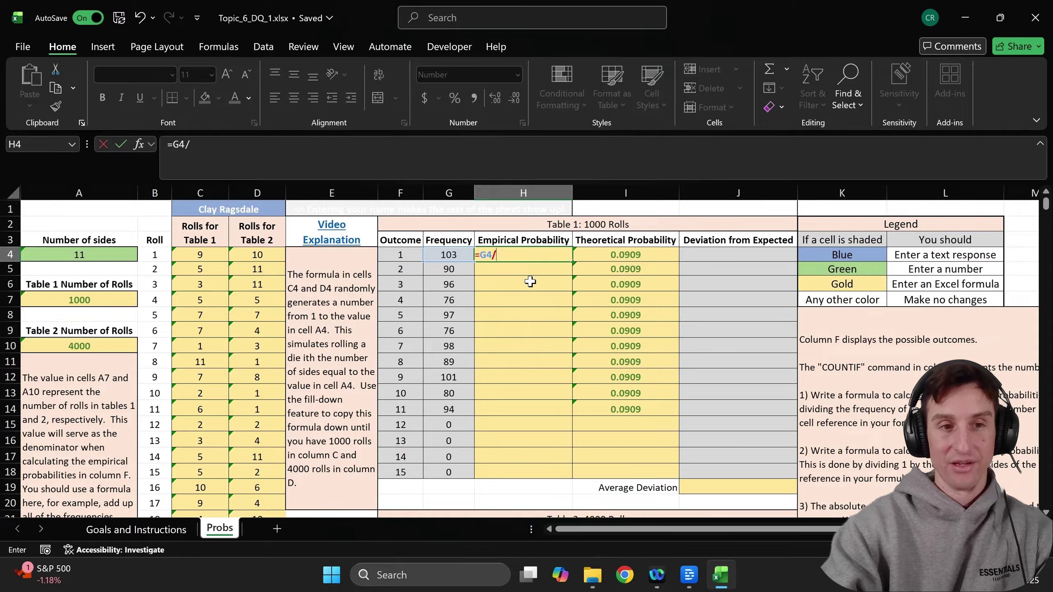
{"action": "type", "text": "$A"}
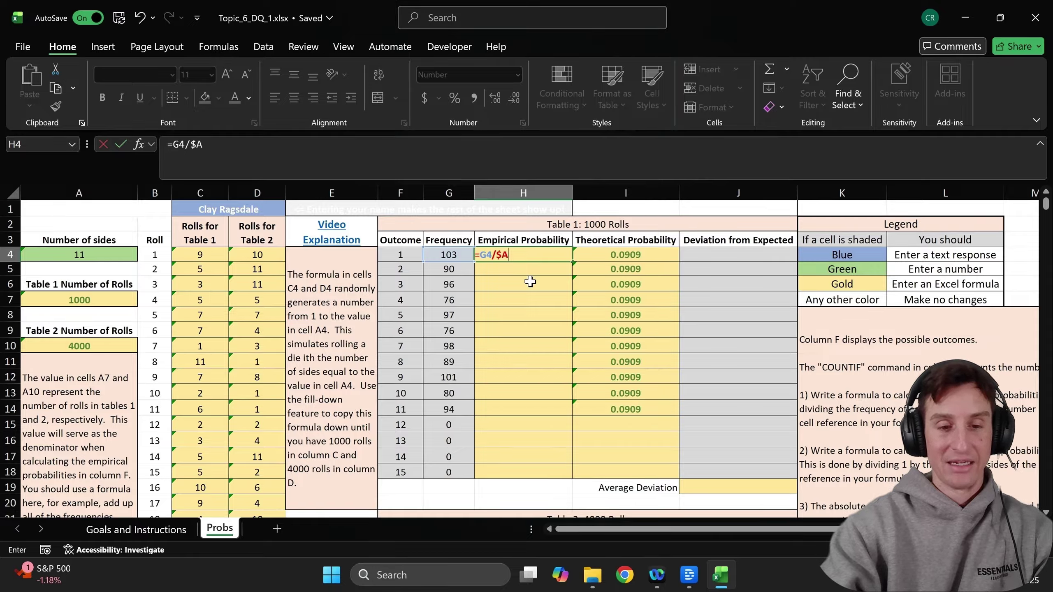
{"action": "type", "text": "$7"}
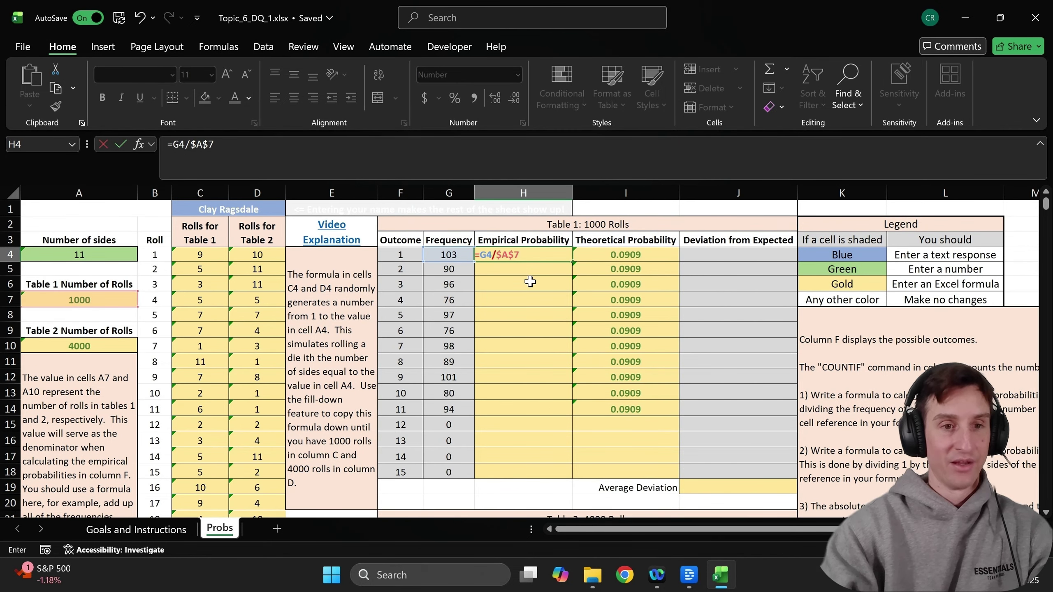
{"action": "key", "text": "Return"}
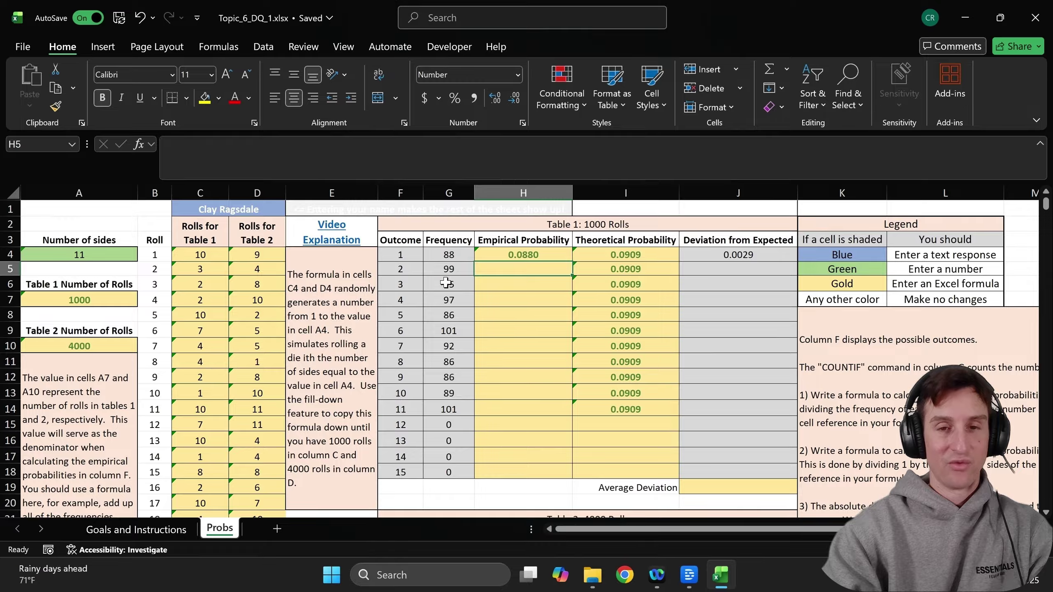
{"action": "left_click", "coordinate": [538, 258]}
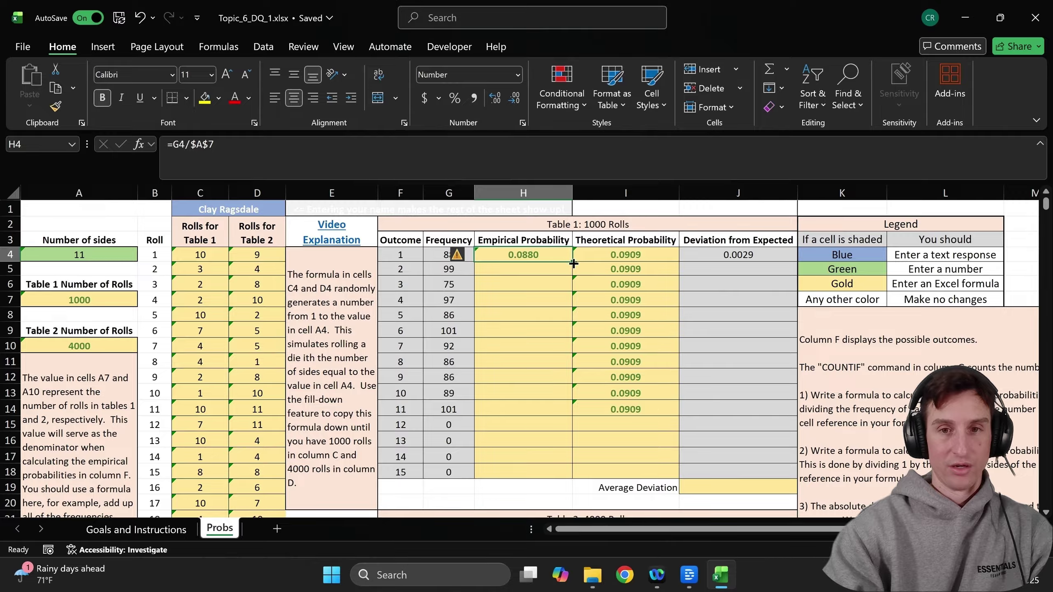
{"action": "left_click_drag", "start_coordinate": [572, 261], "coordinate": [571, 410]}
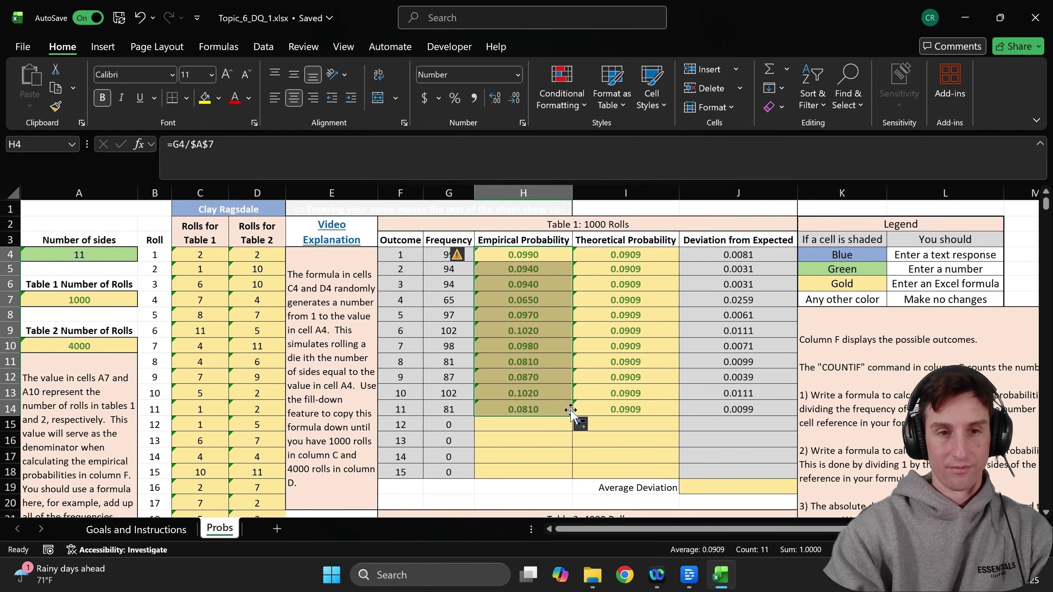
Inspect the formulas behind Table 1's empirical probabilities and the deviation from expected in J4.
{"action": "left_click", "coordinate": [542, 364]}
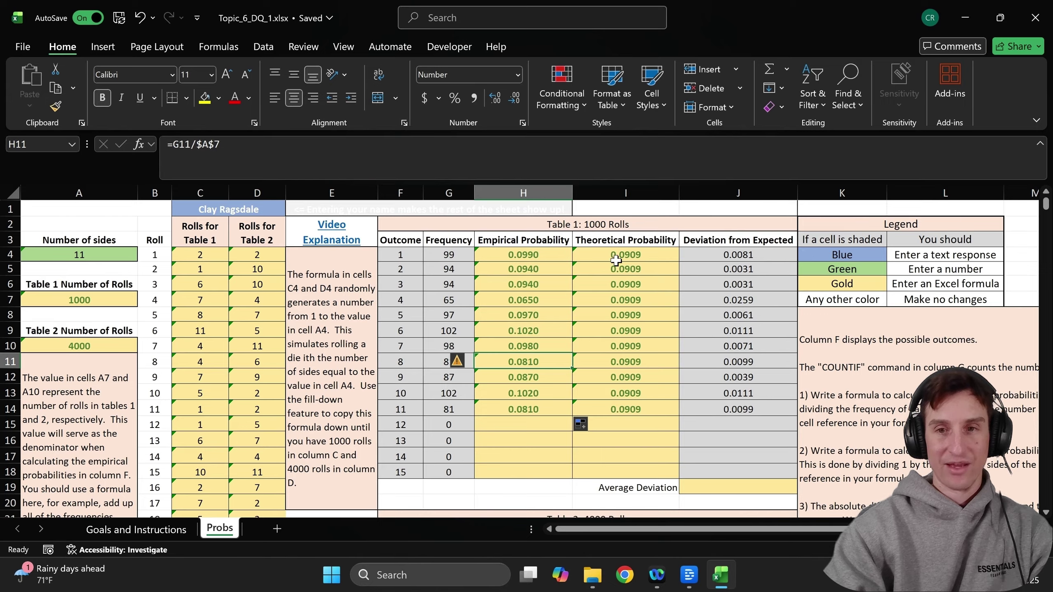
{"action": "left_click", "coordinate": [734, 259]}
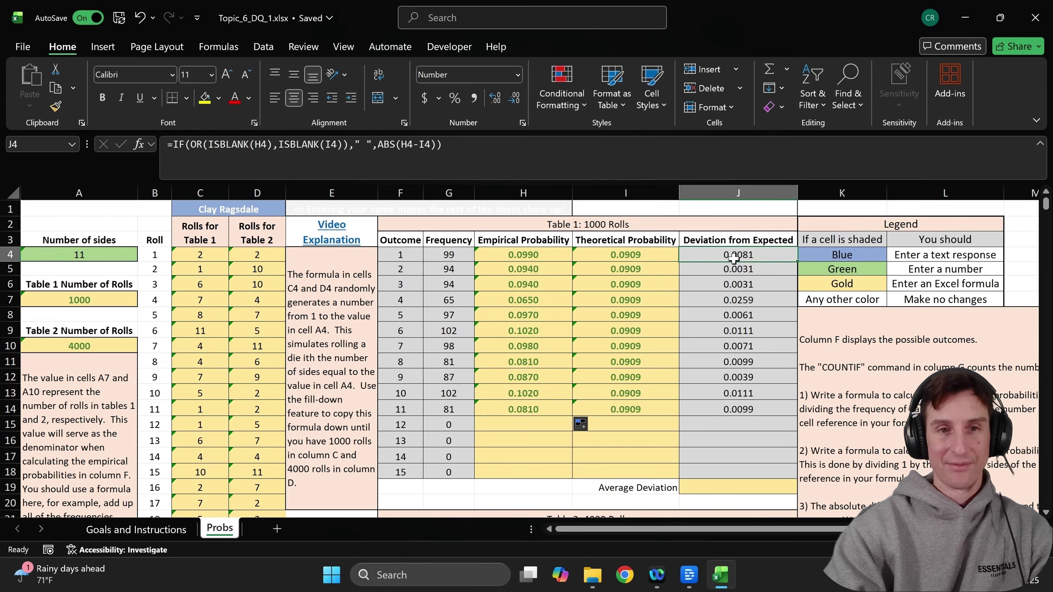
{"action": "left_click", "coordinate": [547, 271]}
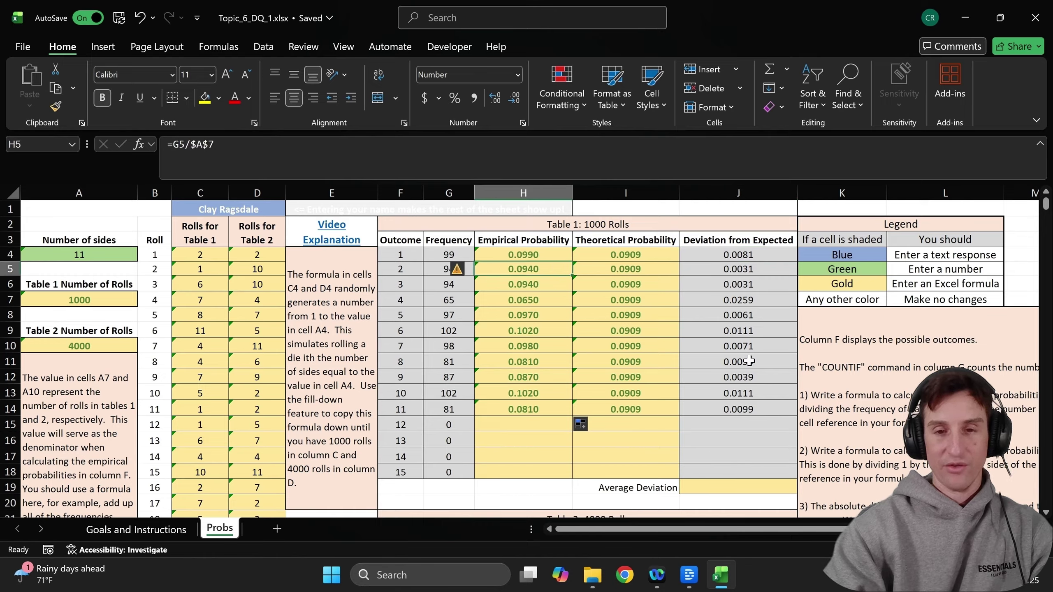
Enter =G23/$A$10 as Table 2's empirical probability in H23 and fill it down through outcome 11 in H33.
{"action": "scroll", "coordinate": [649, 332], "scroll_direction": "down", "scroll_amount": 3}
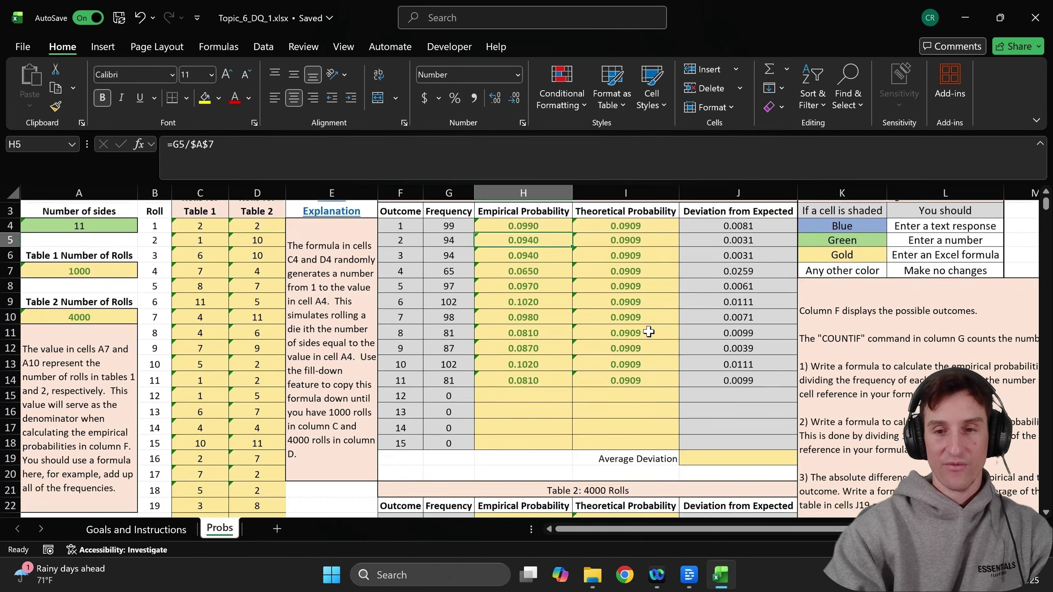
{"action": "scroll", "coordinate": [649, 332], "scroll_direction": "down", "scroll_amount": 3}
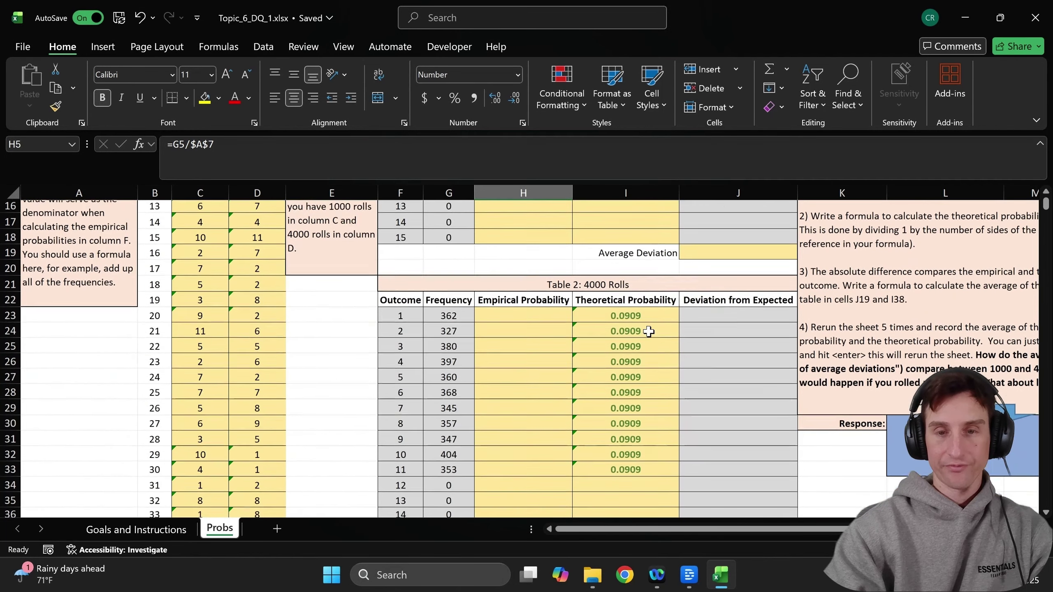
{"action": "scroll", "coordinate": [519, 285], "scroll_direction": "up", "scroll_amount": 5}
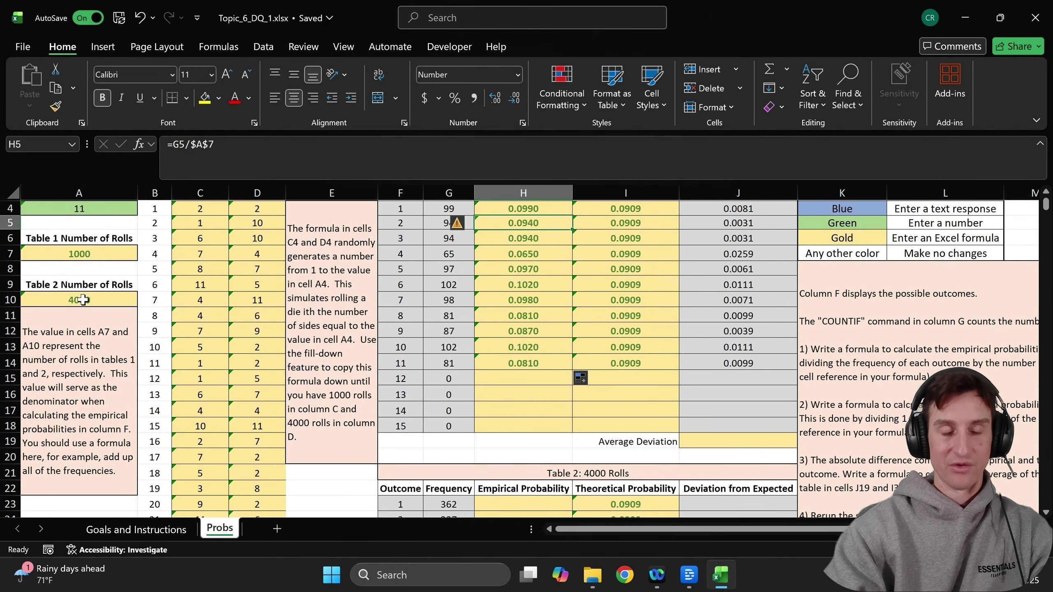
{"action": "scroll", "coordinate": [470, 371], "scroll_direction": "down", "scroll_amount": 4}
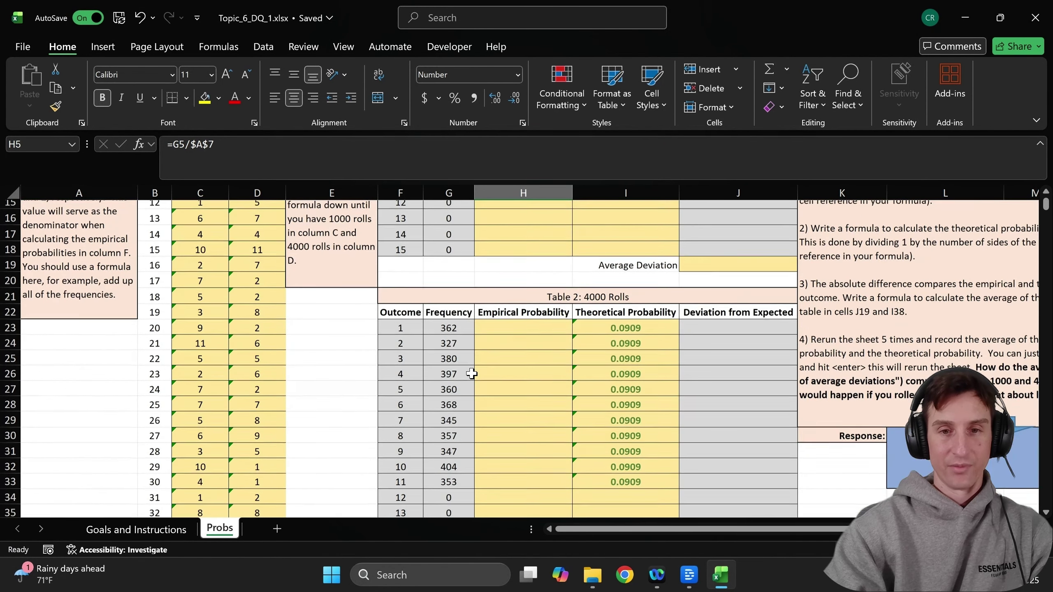
{"action": "left_click", "coordinate": [507, 329]}
{"action": "type", "text": "="}
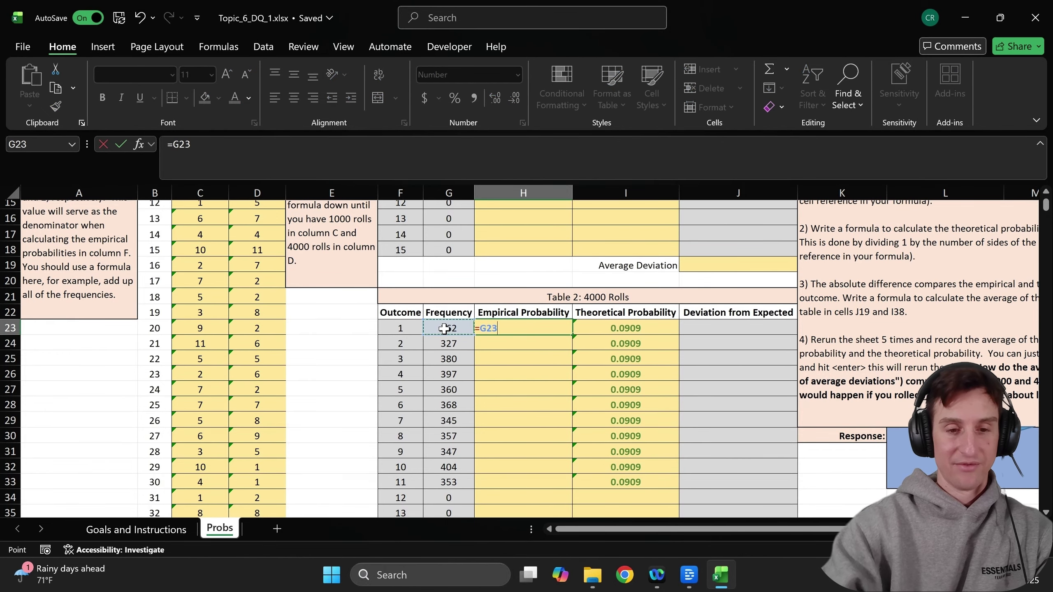
{"action": "type", "text": "/$A"}
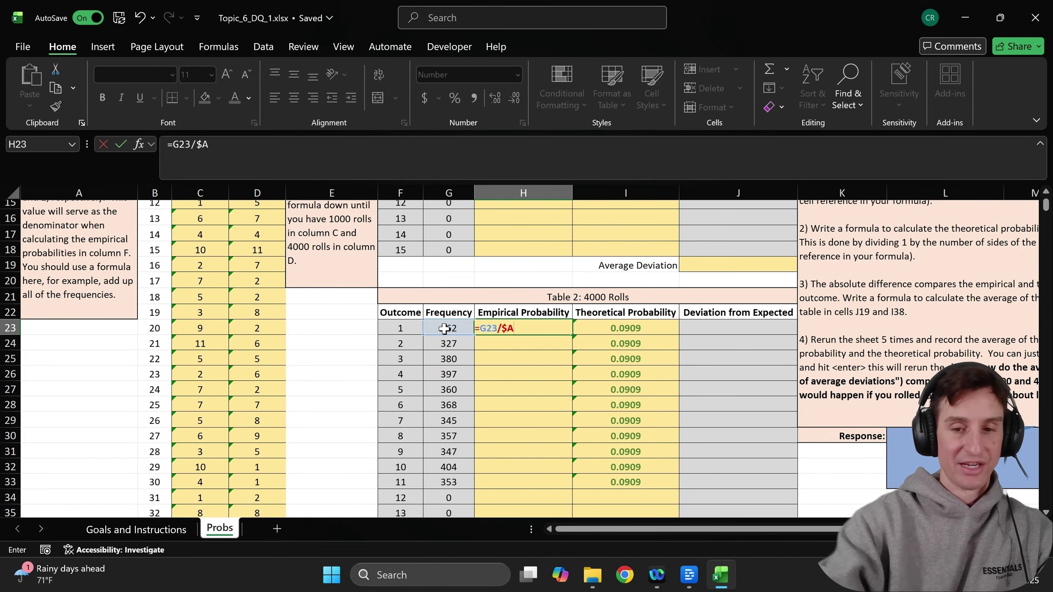
{"action": "type", "text": "$10"}
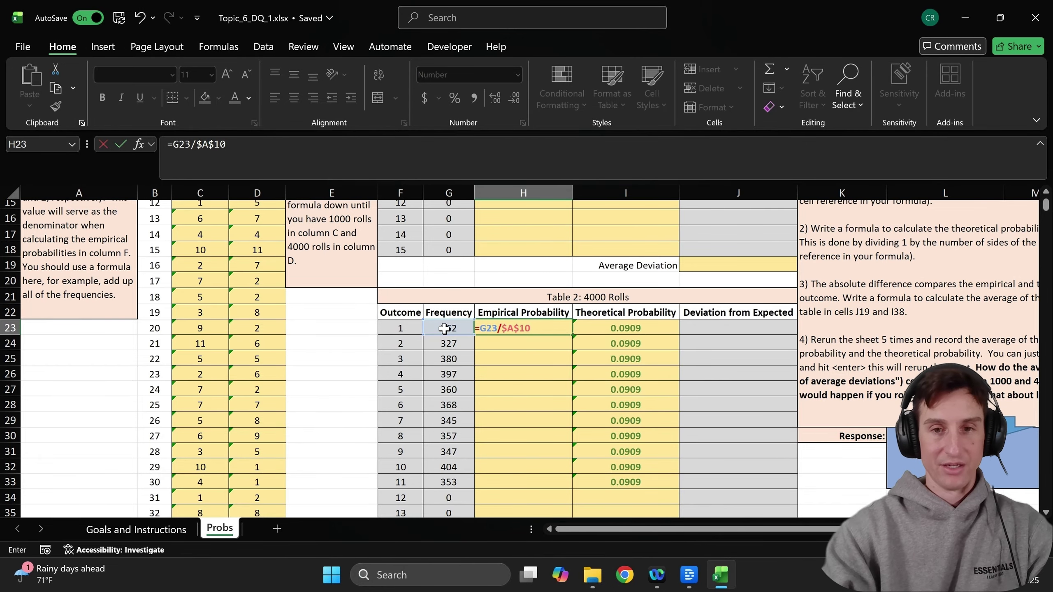
{"action": "key", "text": "Return"}
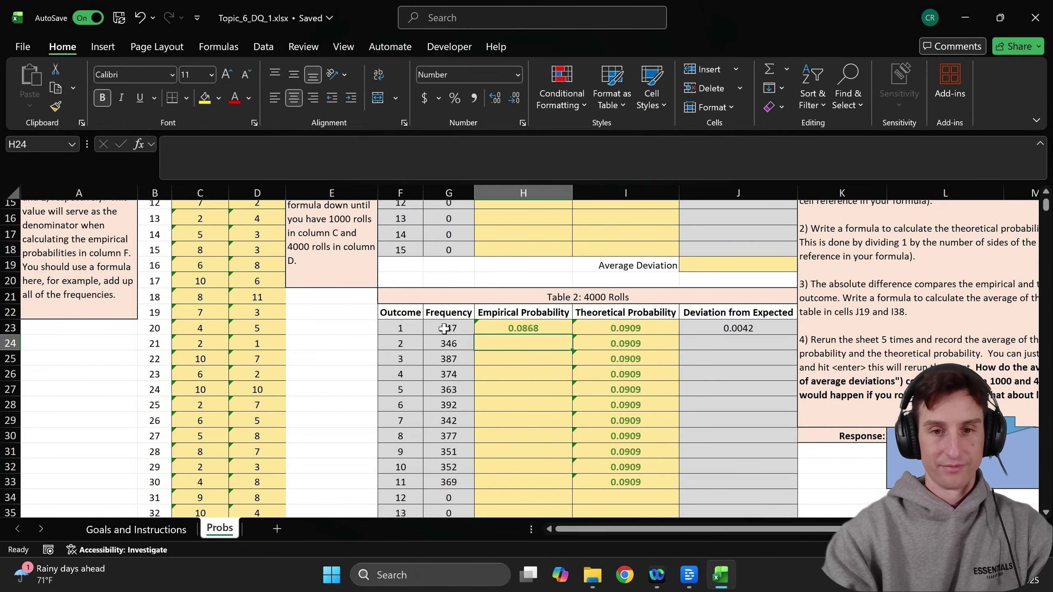
{"action": "left_click", "coordinate": [547, 327]}
{"action": "left_click_drag", "start_coordinate": [571, 336], "coordinate": [570, 483]}
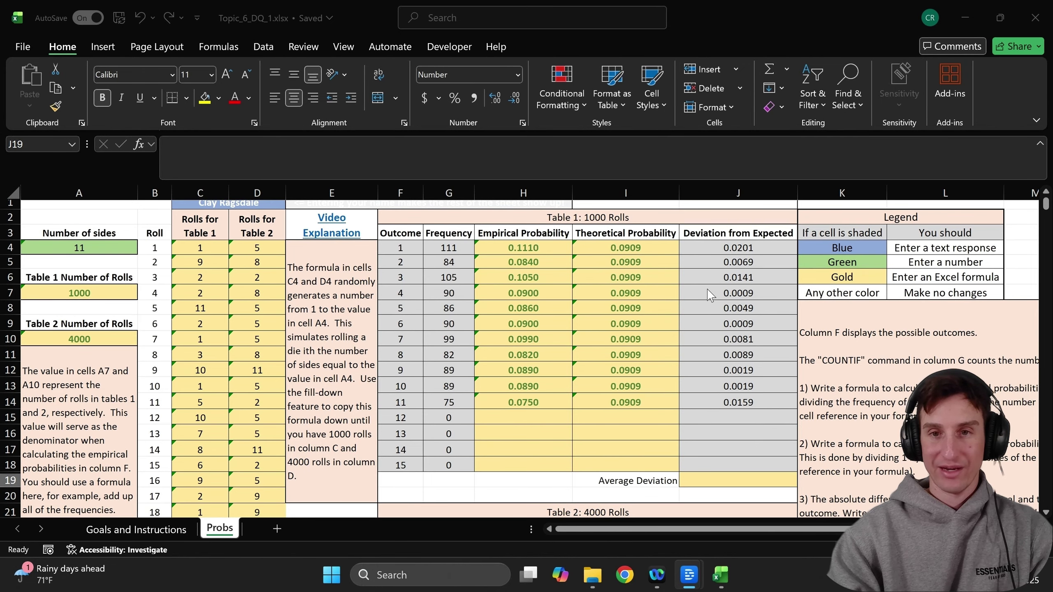
Compare the deviations from expected in Table 1 with those in Table 2.
{"action": "scroll", "coordinate": [710, 295], "scroll_direction": "down", "scroll_amount": 3}
{"action": "scroll", "coordinate": [710, 295], "scroll_direction": "up", "scroll_amount": 2}
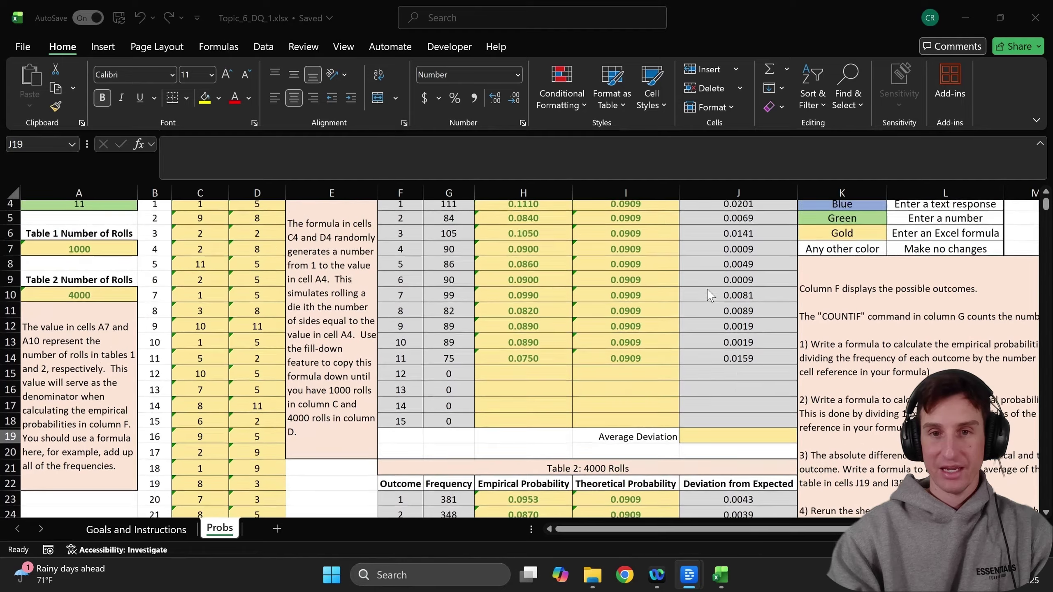
{"action": "scroll", "coordinate": [710, 295], "scroll_direction": "up", "scroll_amount": 1}
{"action": "scroll", "coordinate": [752, 274], "scroll_direction": "down", "scroll_amount": 1}
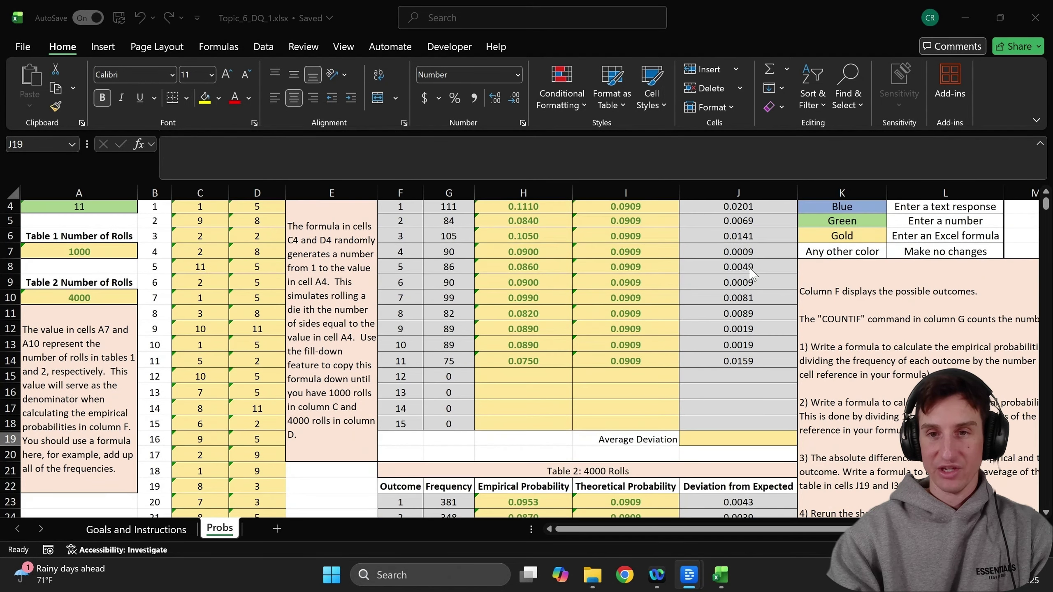
{"action": "scroll", "coordinate": [751, 326], "scroll_direction": "up", "scroll_amount": 1}
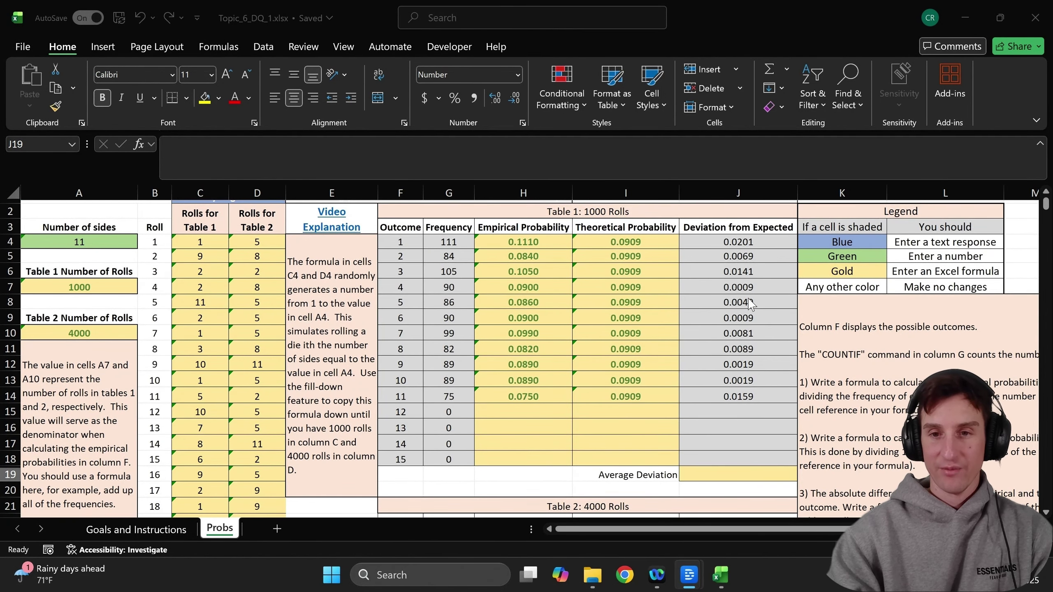
{"action": "scroll", "coordinate": [752, 305], "scroll_direction": "down", "scroll_amount": 3}
{"action": "scroll", "coordinate": [751, 304], "scroll_direction": "down", "scroll_amount": 2}
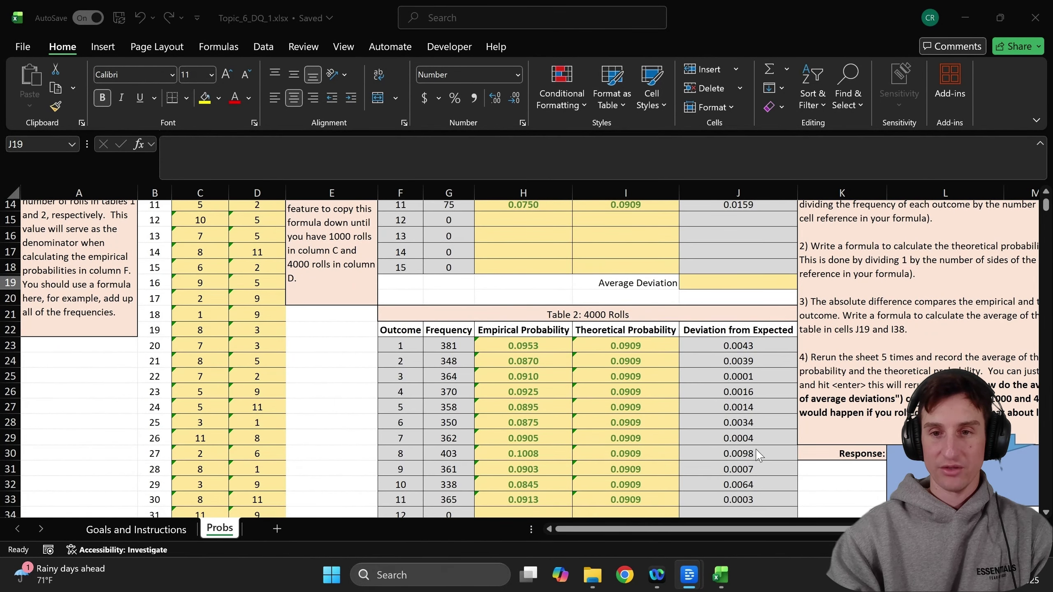
{"action": "scroll", "coordinate": [746, 406], "scroll_direction": "down", "scroll_amount": 1}
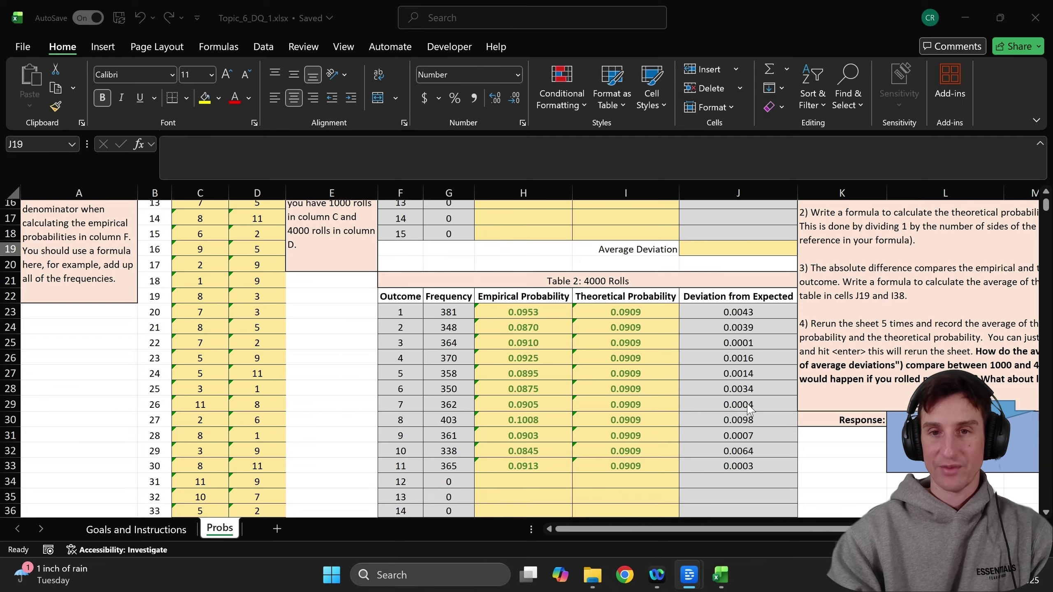
{"action": "scroll", "coordinate": [751, 409], "scroll_direction": "up", "scroll_amount": 3}
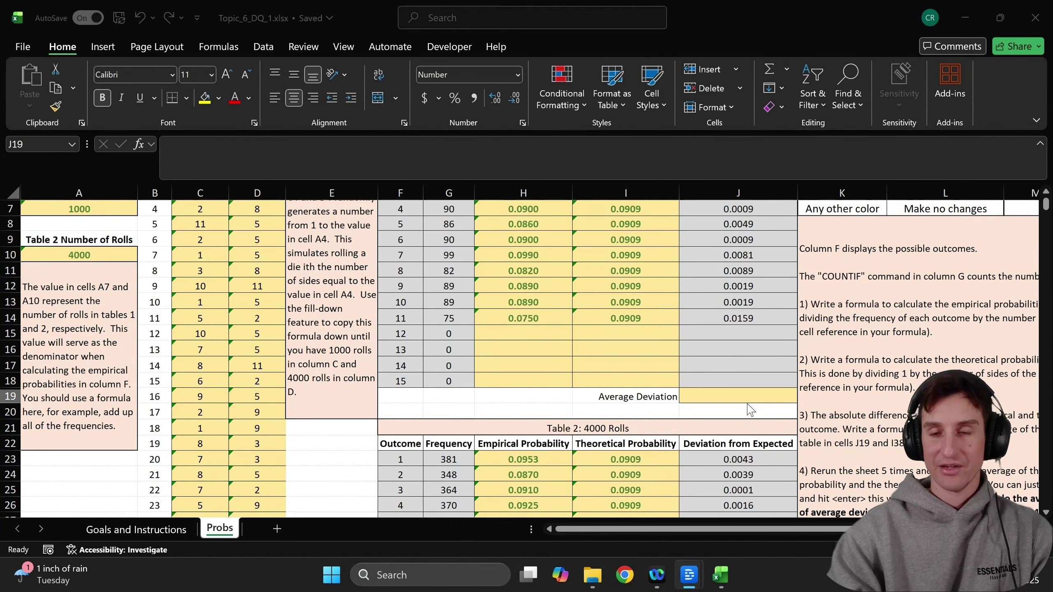
Enter =average(J4:J14) in J19 as Table 1's average deviation.
{"action": "scroll", "coordinate": [750, 408], "scroll_direction": "up", "scroll_amount": 1}
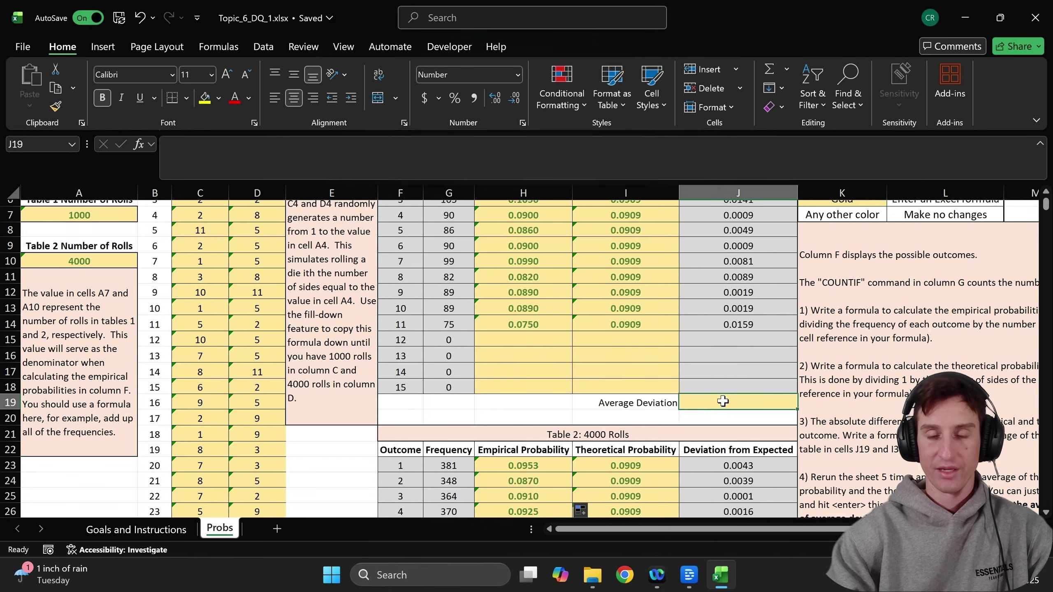
{"action": "scroll", "coordinate": [723, 401], "scroll_direction": "up", "scroll_amount": 2}
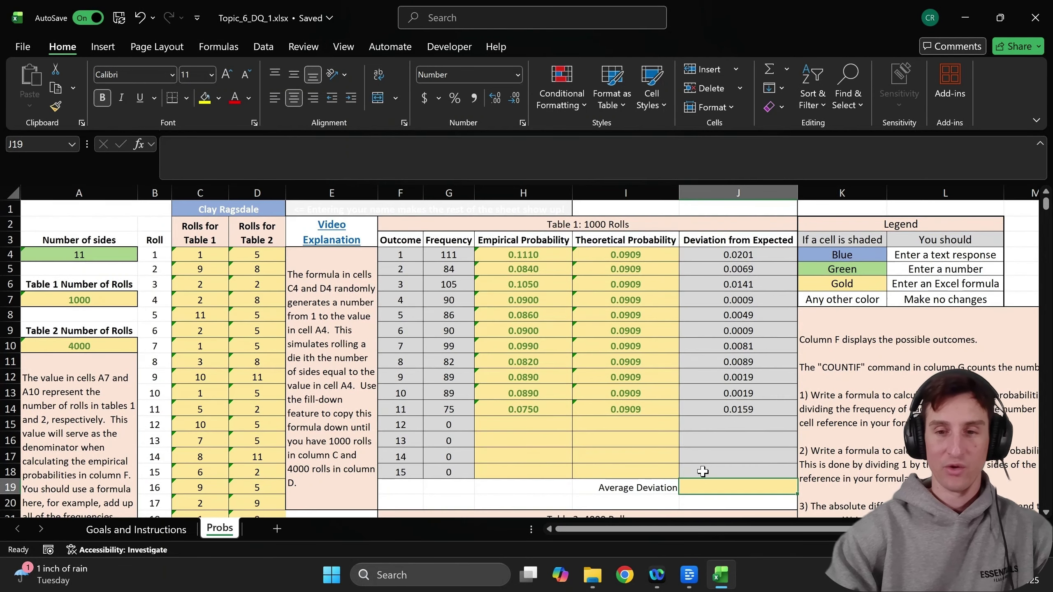
{"action": "type", "text": "="}
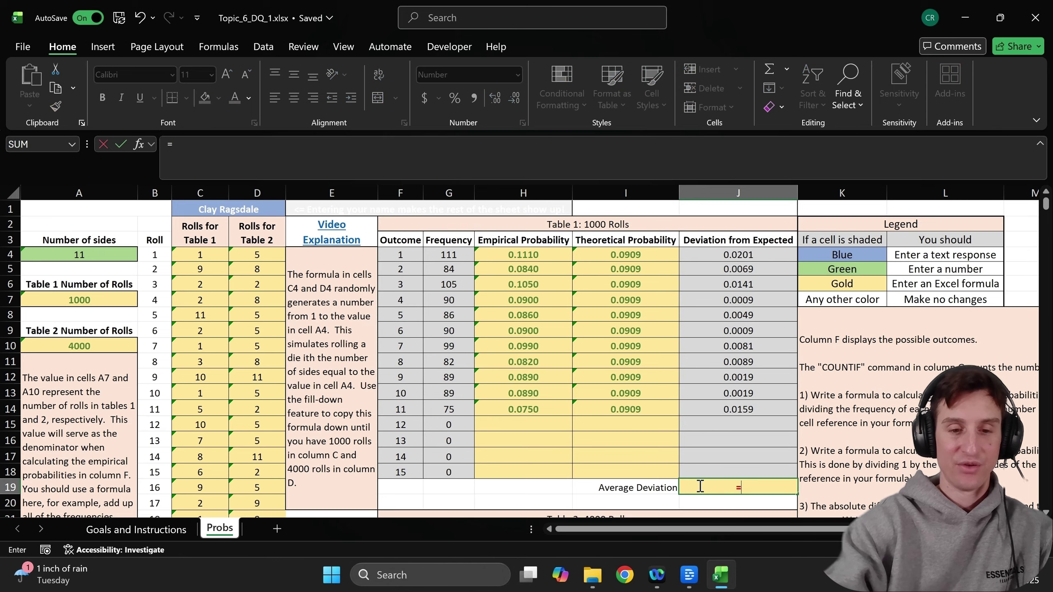
{"action": "type", "text": "average("}
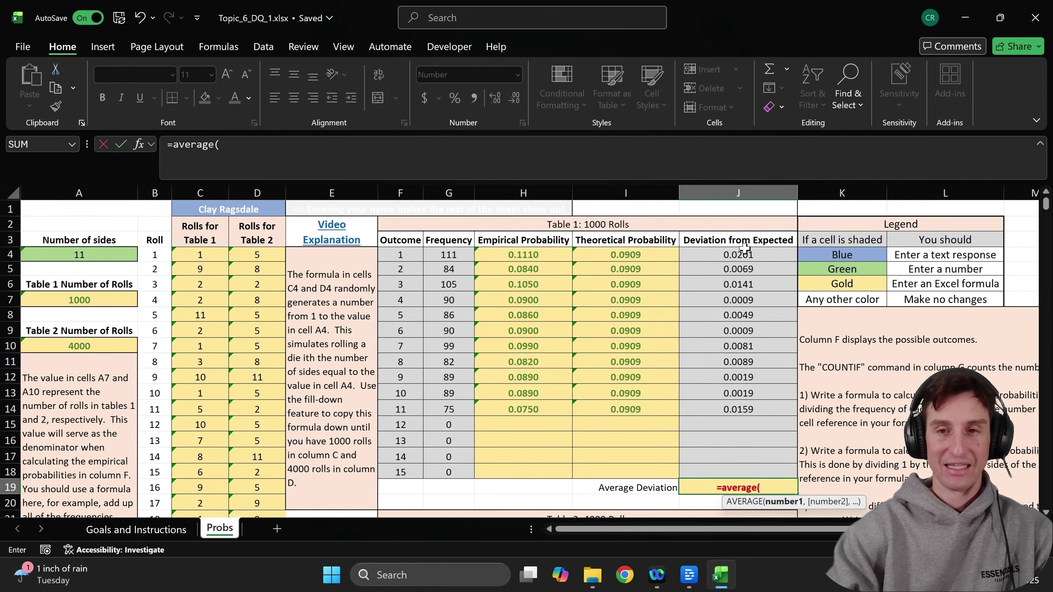
{"action": "left_click_drag", "start_coordinate": [745, 249], "coordinate": [740, 406]}
{"action": "type", "text": ")"}
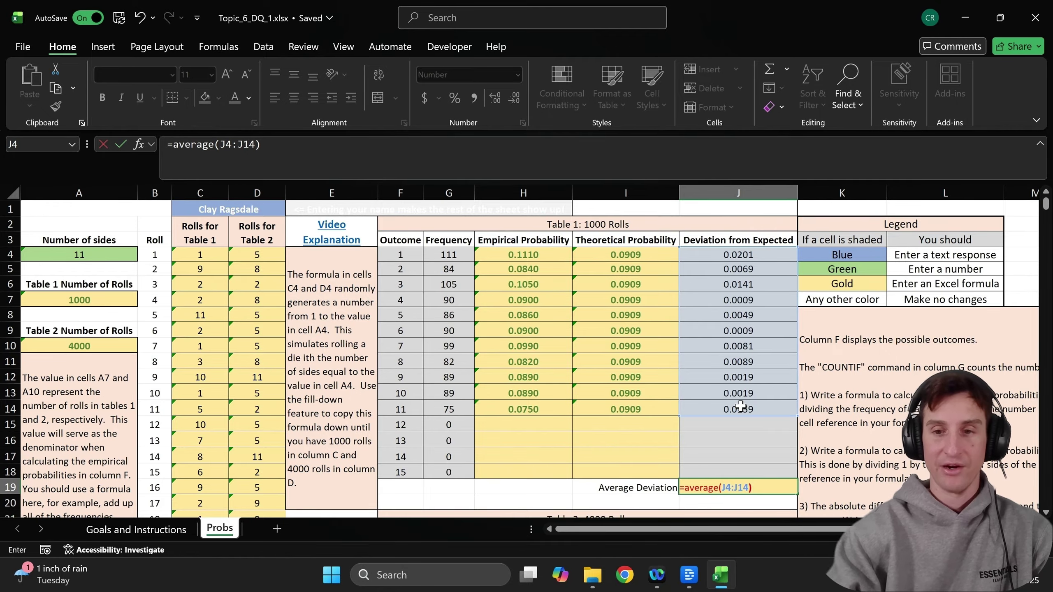
{"action": "key", "text": "Return"}
Enter =average(J23:J33) in J38 as Table 2's average deviation.
{"action": "scroll", "coordinate": [750, 451], "scroll_direction": "down", "scroll_amount": 1}
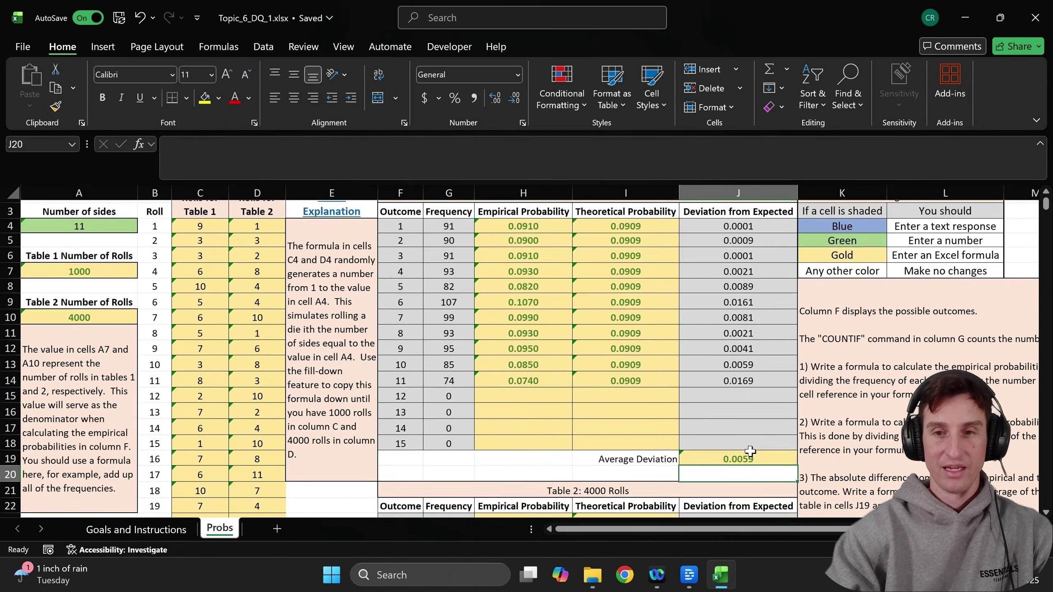
{"action": "scroll", "coordinate": [751, 452], "scroll_direction": "down", "scroll_amount": 7}
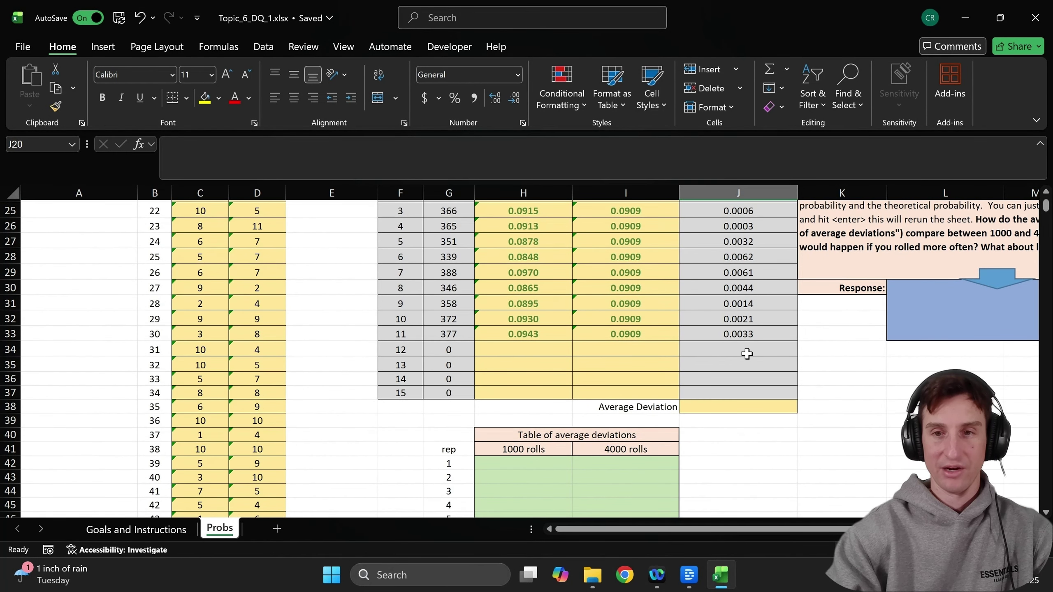
{"action": "scroll", "coordinate": [746, 353], "scroll_direction": "up", "scroll_amount": 1}
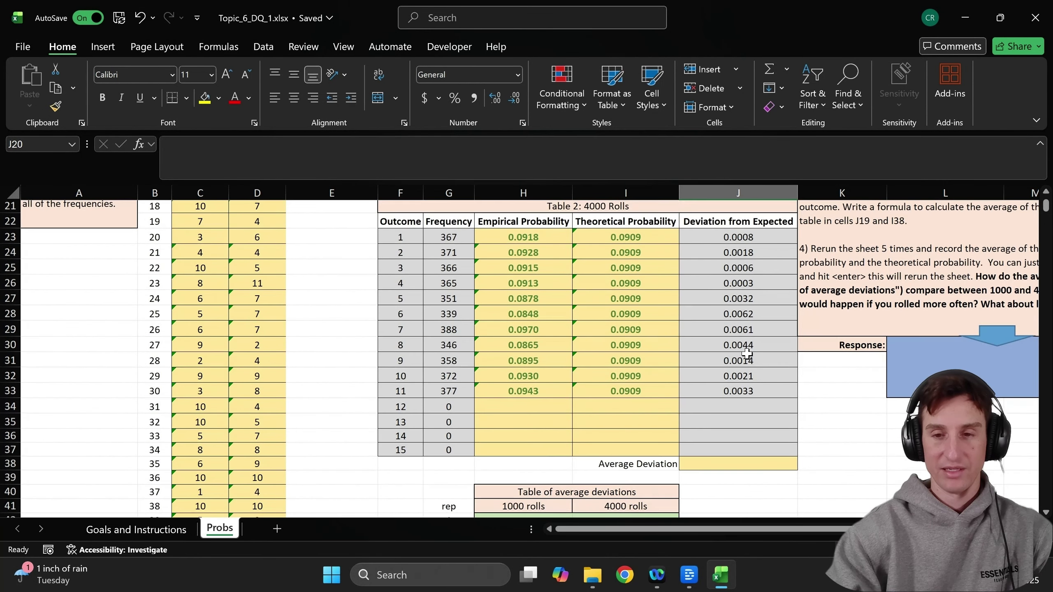
{"action": "left_click", "coordinate": [730, 464]}
{"action": "type", "text": "=average("}
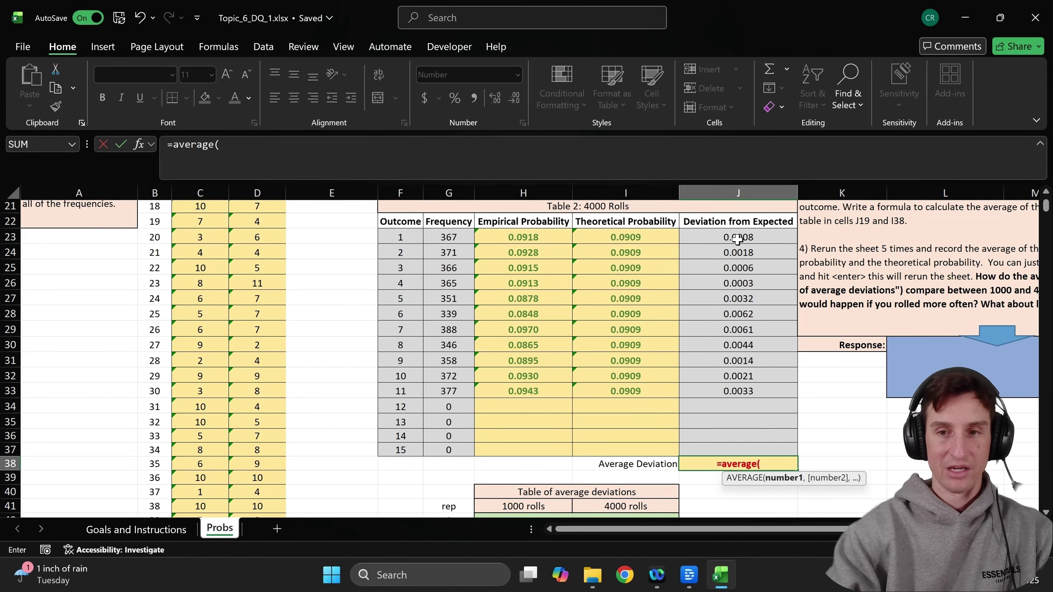
{"action": "left_click_drag", "start_coordinate": [736, 235], "coordinate": [738, 387]}
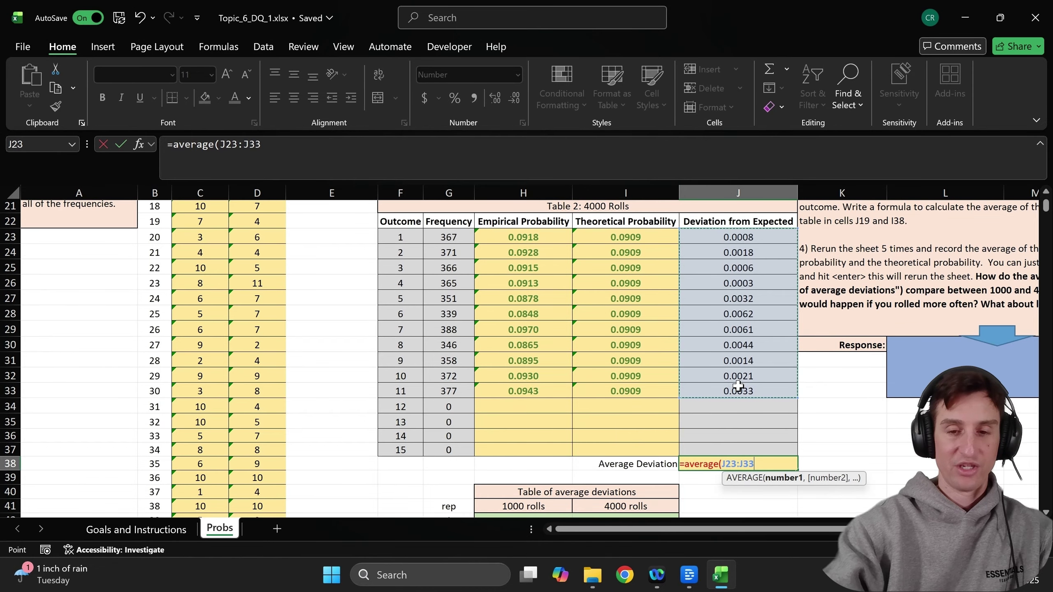
{"action": "type", "text": ")"}
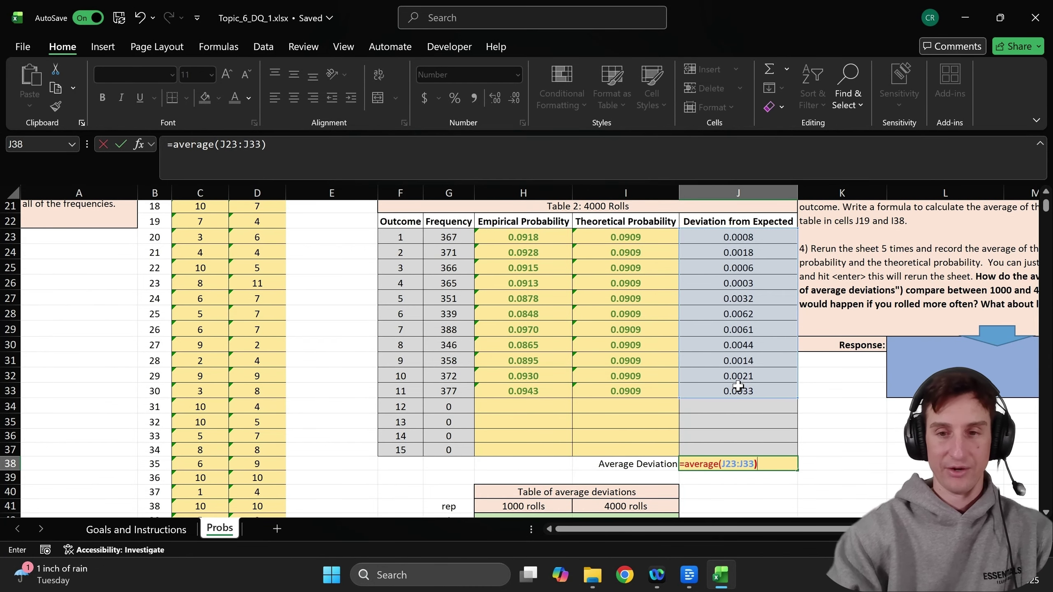
{"action": "key", "text": "Return"}
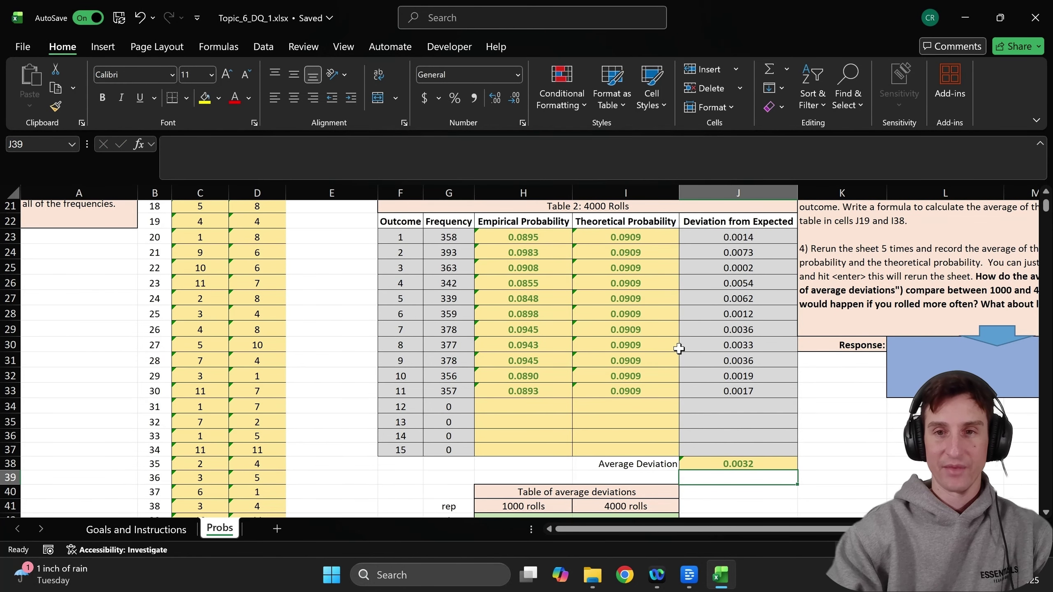
Record rep 1 in the table of average deviations, with 0.0076 for 1000 rolls in H42 and 0.0032 for 4000 rolls in I42.
{"action": "scroll", "coordinate": [679, 349], "scroll_direction": "up", "scroll_amount": 2}
{"action": "scroll", "coordinate": [679, 349], "scroll_direction": "down", "scroll_amount": 2}
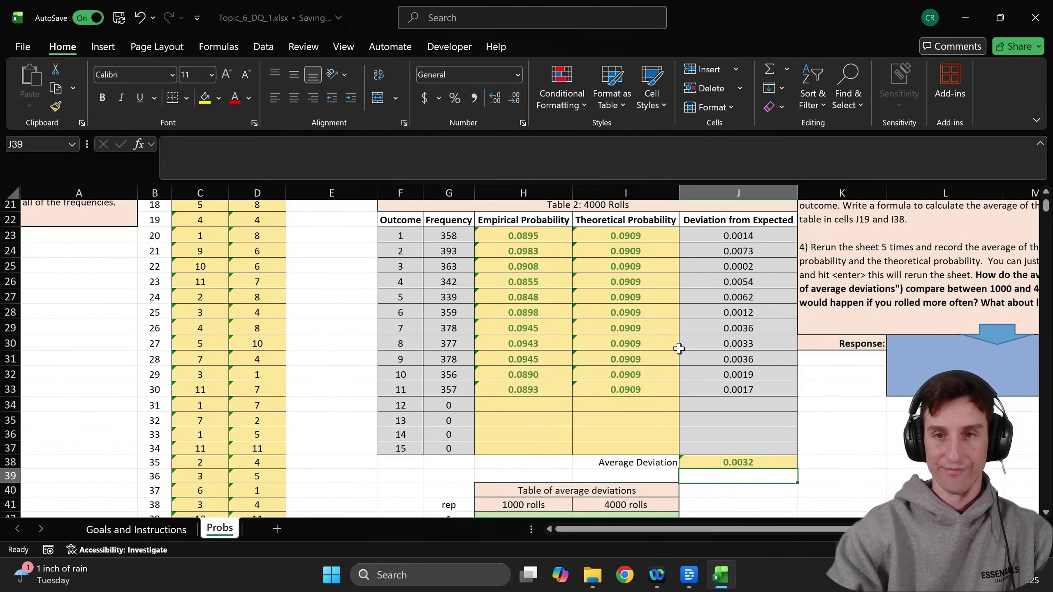
{"action": "scroll", "coordinate": [679, 348], "scroll_direction": "up", "scroll_amount": 1}
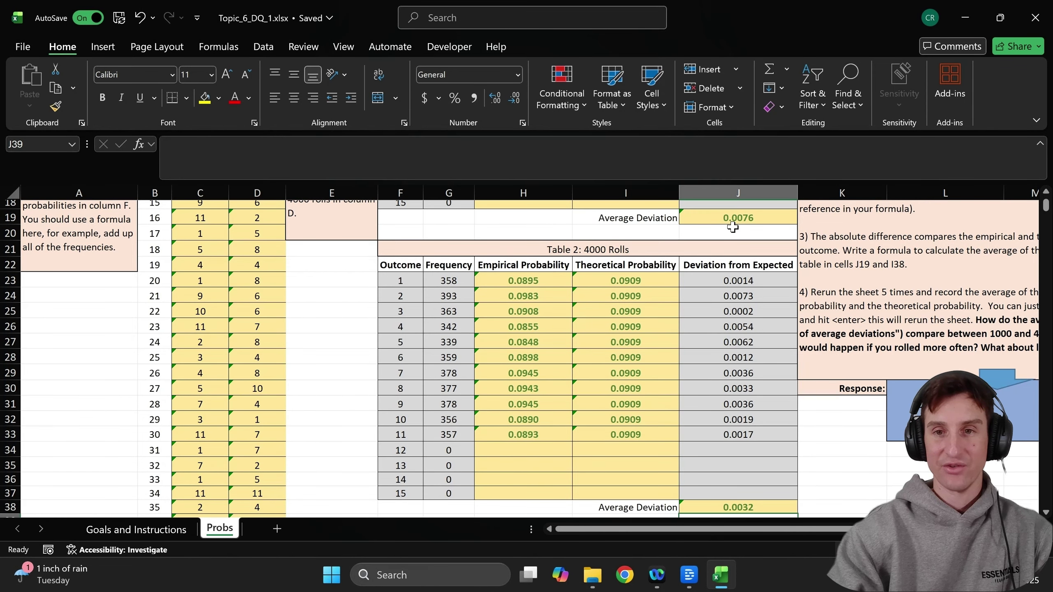
{"action": "scroll", "coordinate": [732, 233], "scroll_direction": "down", "scroll_amount": 4}
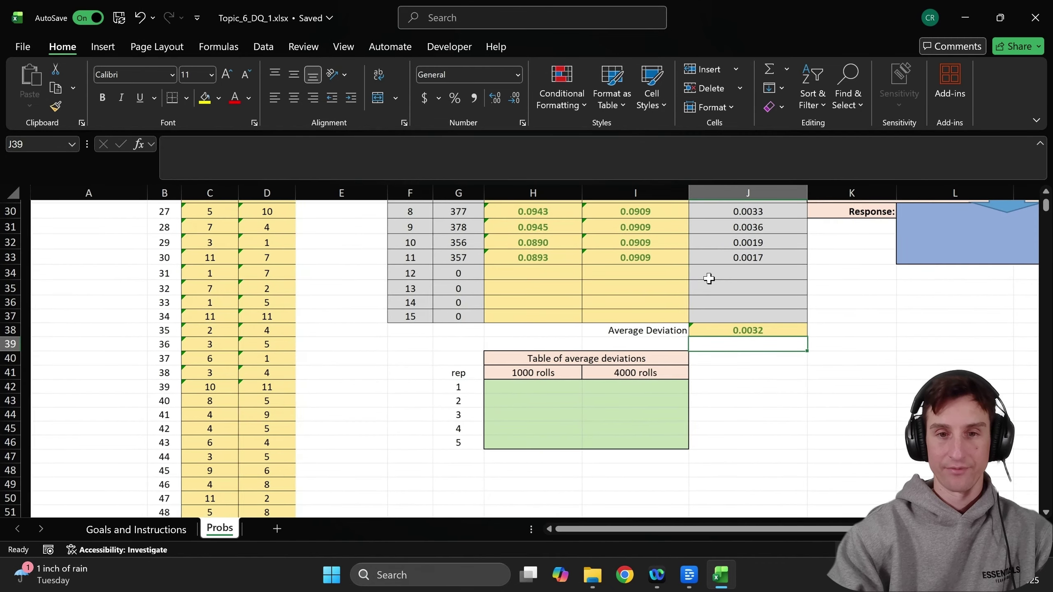
{"action": "left_click", "coordinate": [514, 390]}
{"action": "type", "text": "="}
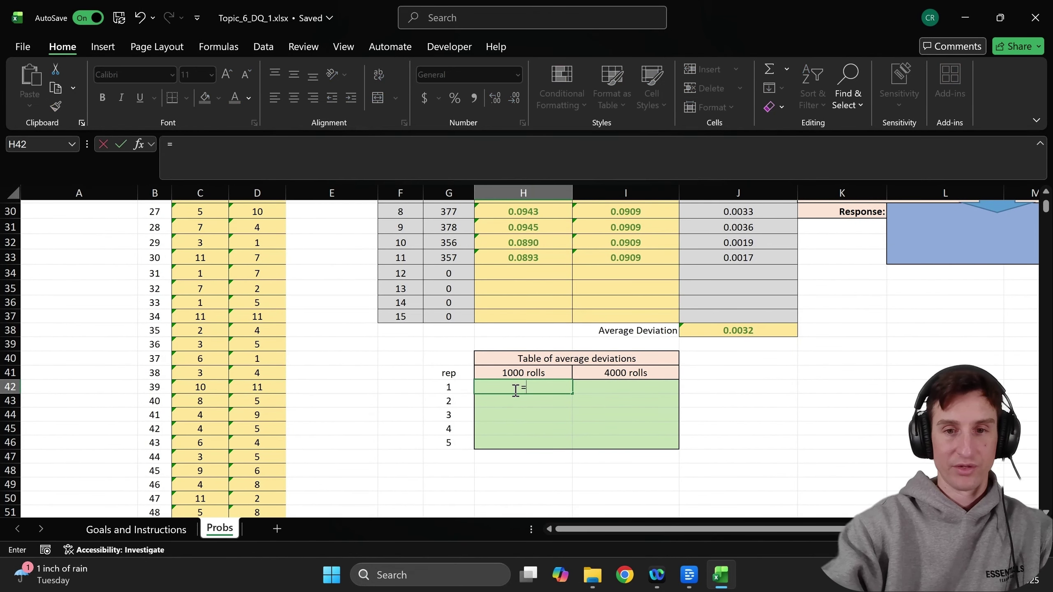
{"action": "key", "text": "BackSpace"}
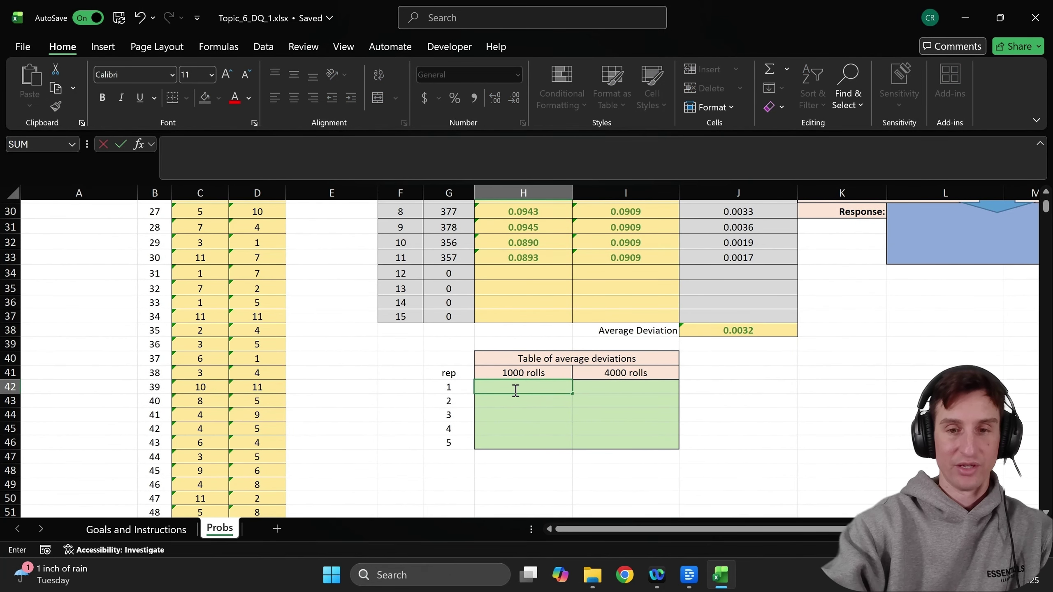
{"action": "type", "text": "0.0076"}
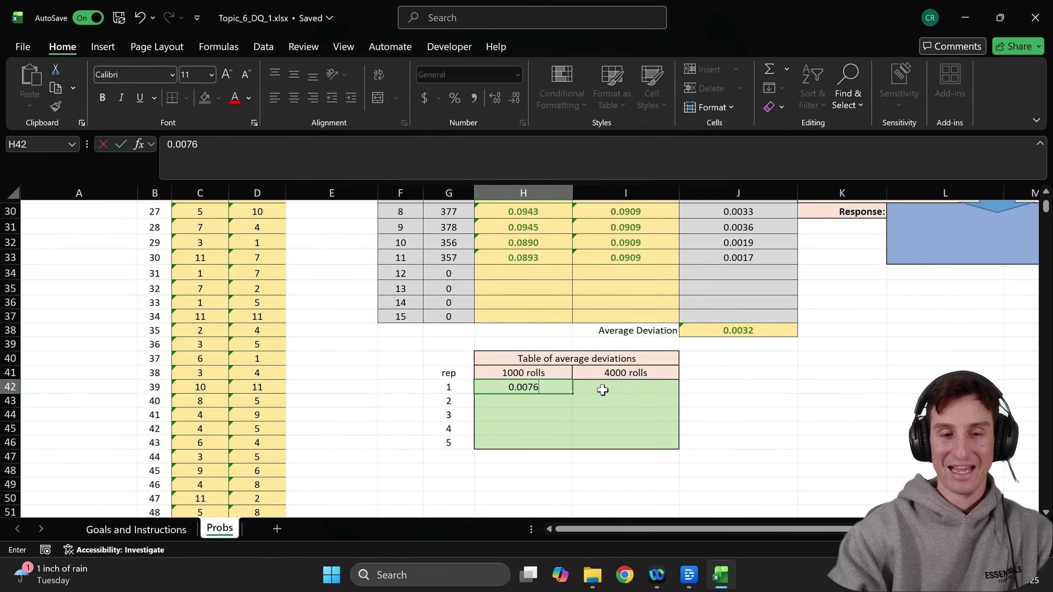
{"action": "left_click", "coordinate": [608, 389]}
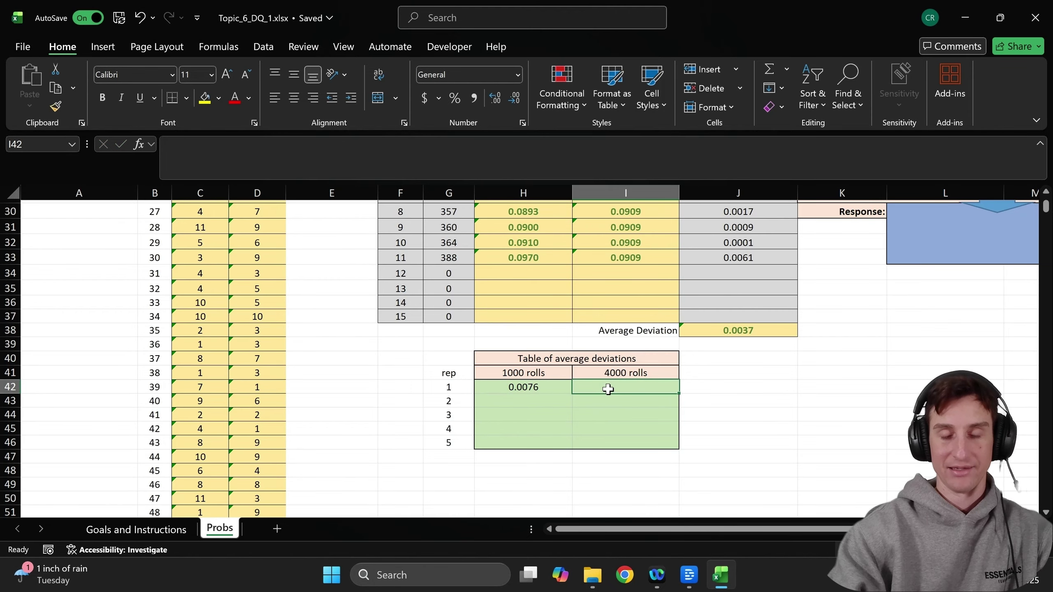
{"action": "type", "text": "0"}
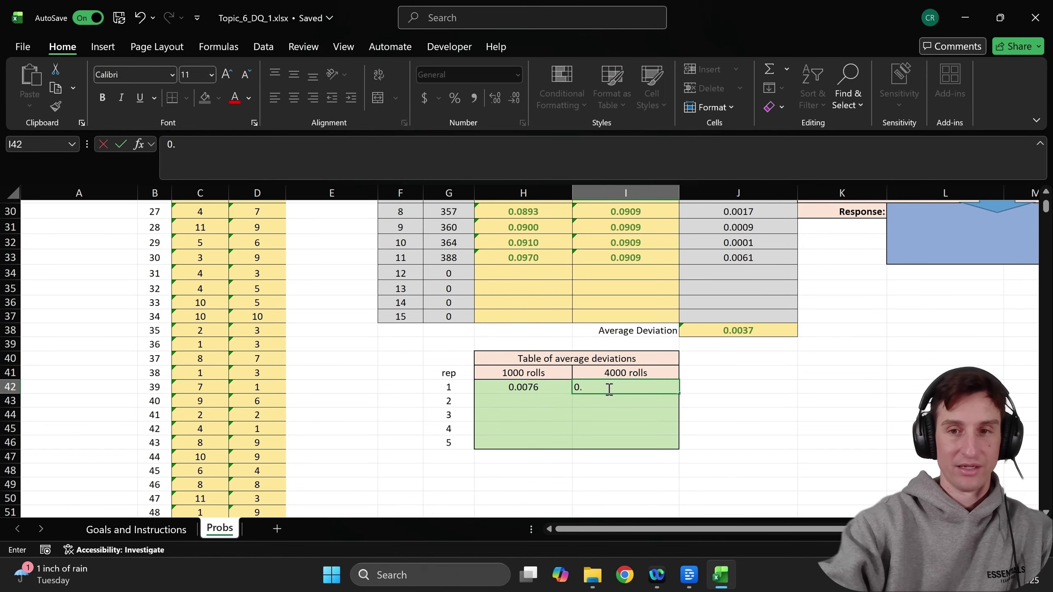
{"action": "type", "text": ".0032"}
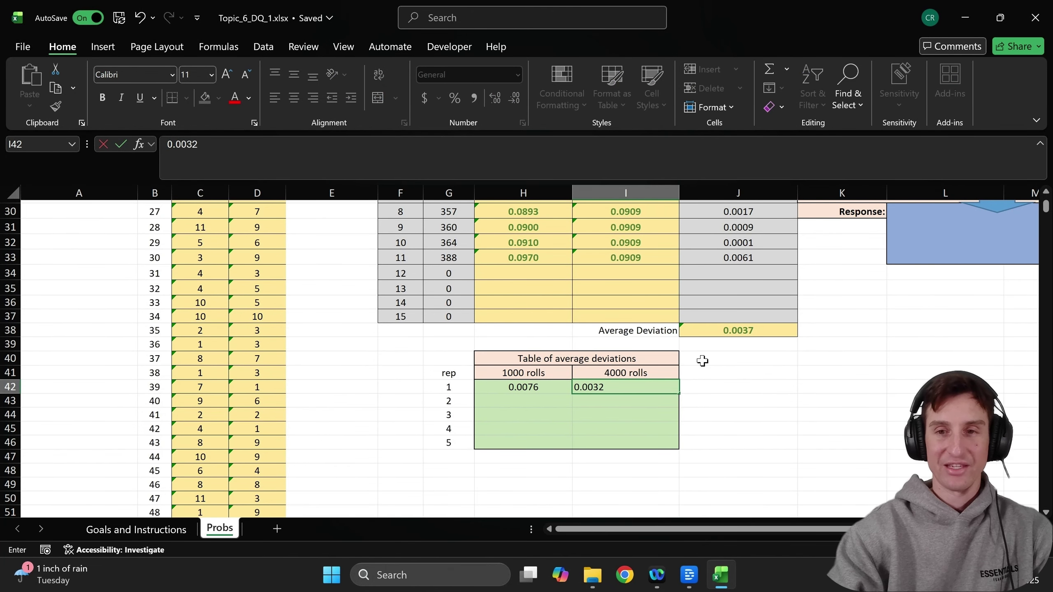
{"action": "scroll", "coordinate": [702, 361], "scroll_direction": "up", "scroll_amount": 4}
{"action": "scroll", "coordinate": [702, 361], "scroll_direction": "down", "scroll_amount": 4}
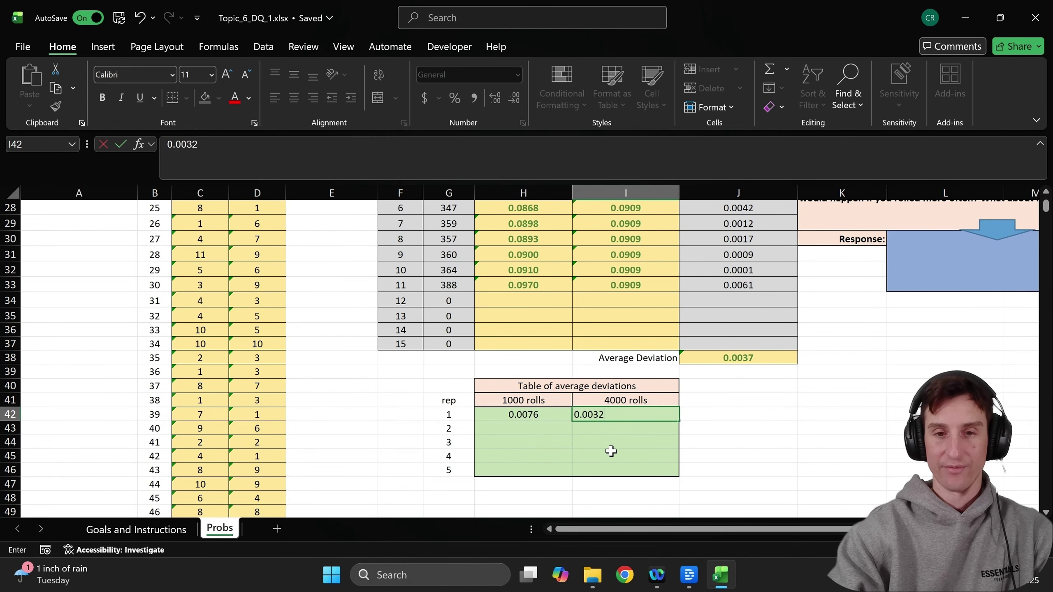
Record rep 2's average deviations as 0.0088 for 1000 rolls in H43 and 0.0026 for 4000 rolls in I43.
{"action": "left_click", "coordinate": [526, 426]}
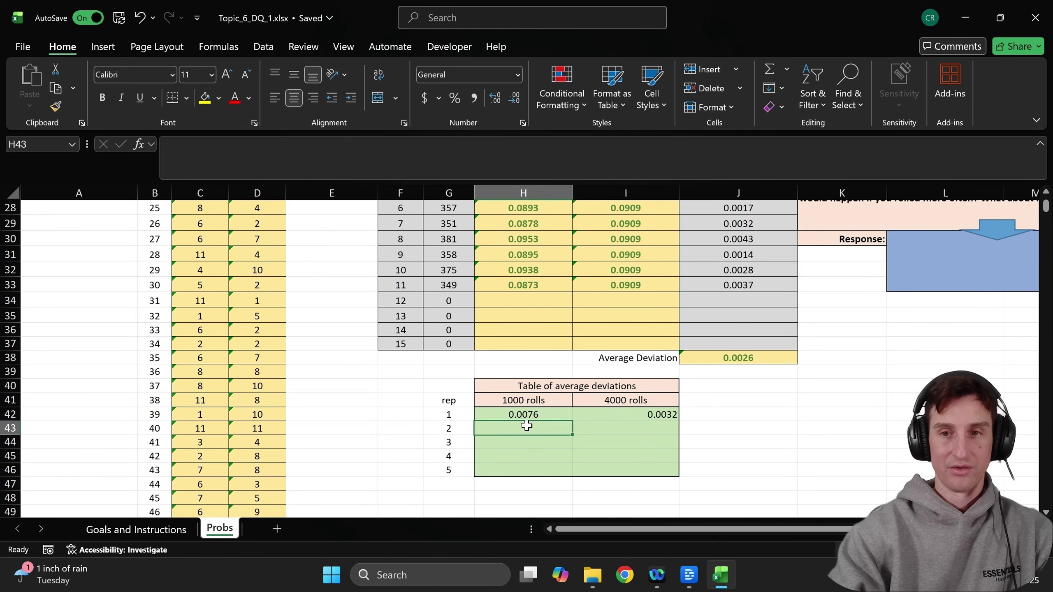
{"action": "scroll", "coordinate": [712, 391], "scroll_direction": "up", "scroll_amount": 5}
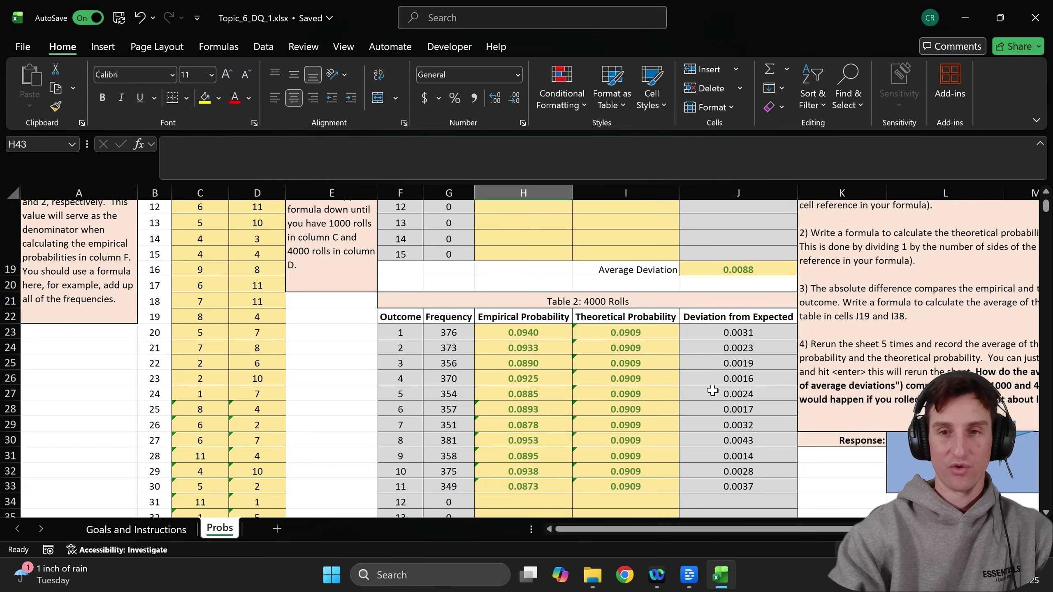
{"action": "scroll", "coordinate": [712, 391], "scroll_direction": "down", "scroll_amount": 1}
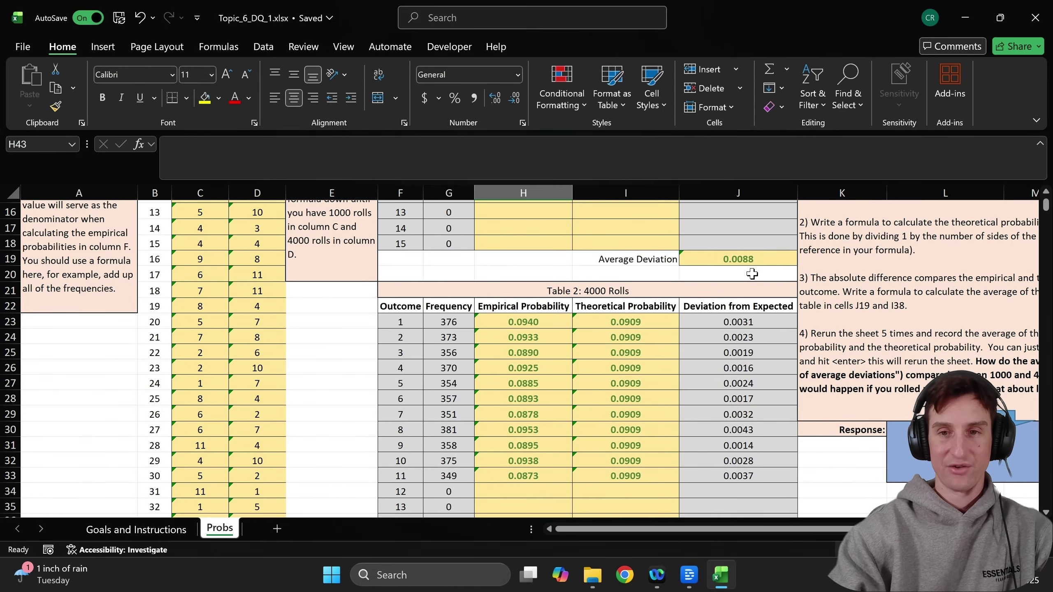
{"action": "scroll", "coordinate": [741, 303], "scroll_direction": "down", "scroll_amount": 5}
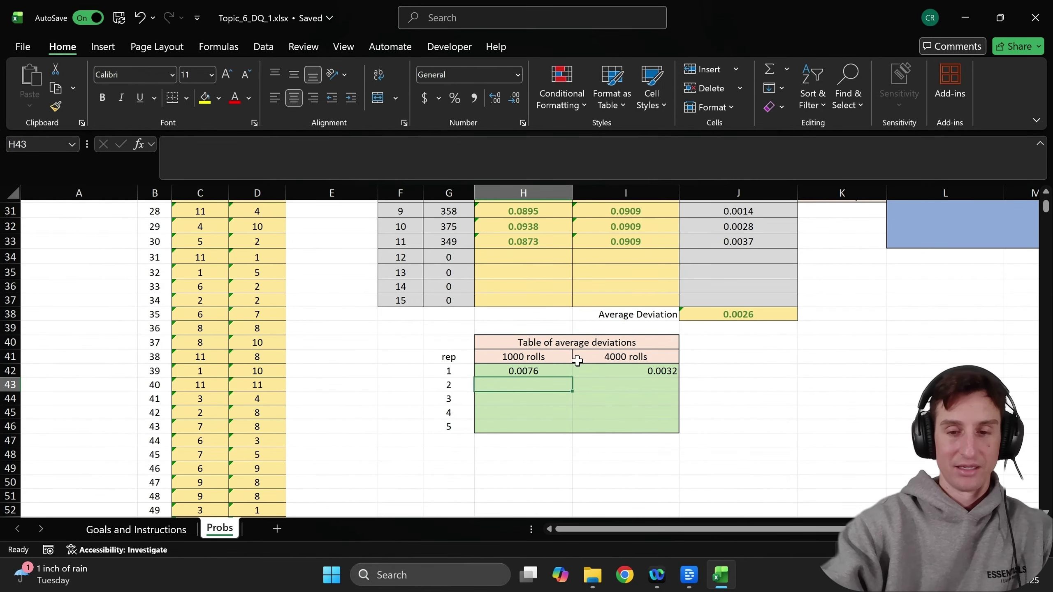
{"action": "type", "text": "0.0"}
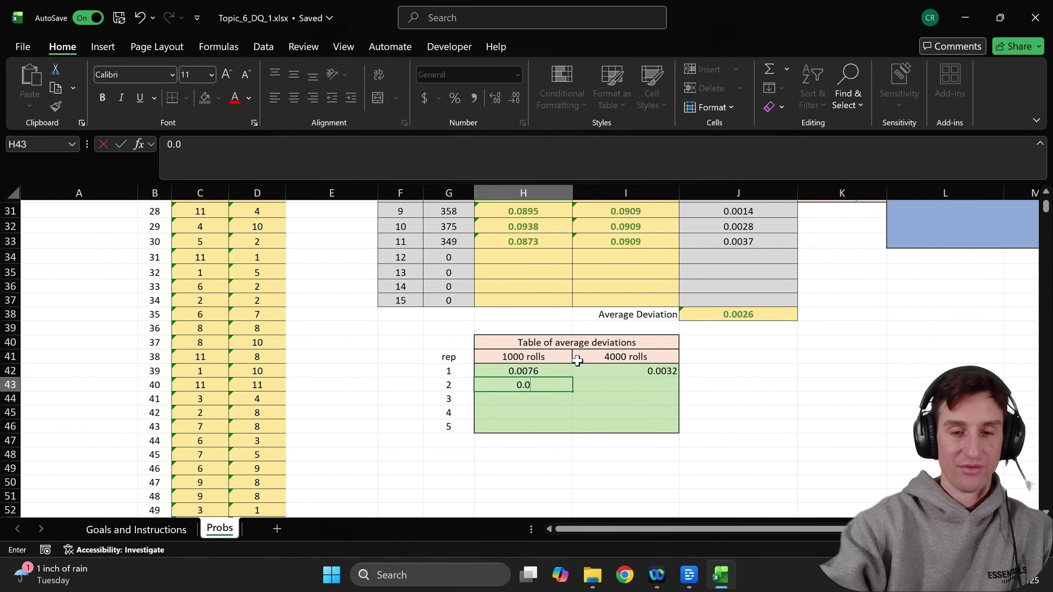
{"action": "type", "text": "0"}
{"action": "scroll", "coordinate": [577, 360], "scroll_direction": "up", "scroll_amount": 6}
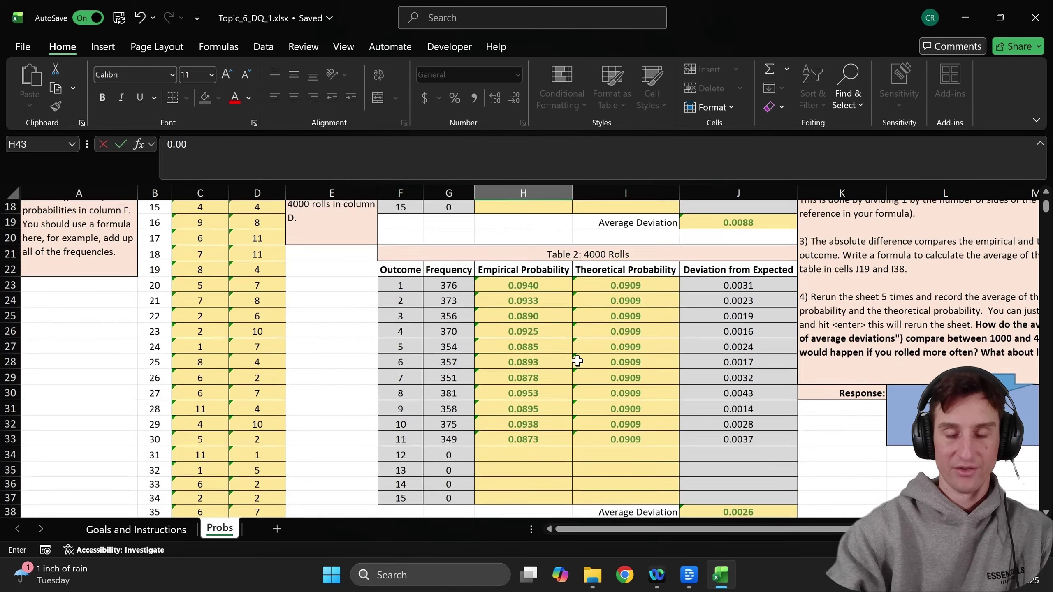
{"action": "scroll", "coordinate": [577, 360], "scroll_direction": "down", "scroll_amount": 6}
{"action": "type", "text": "88"}
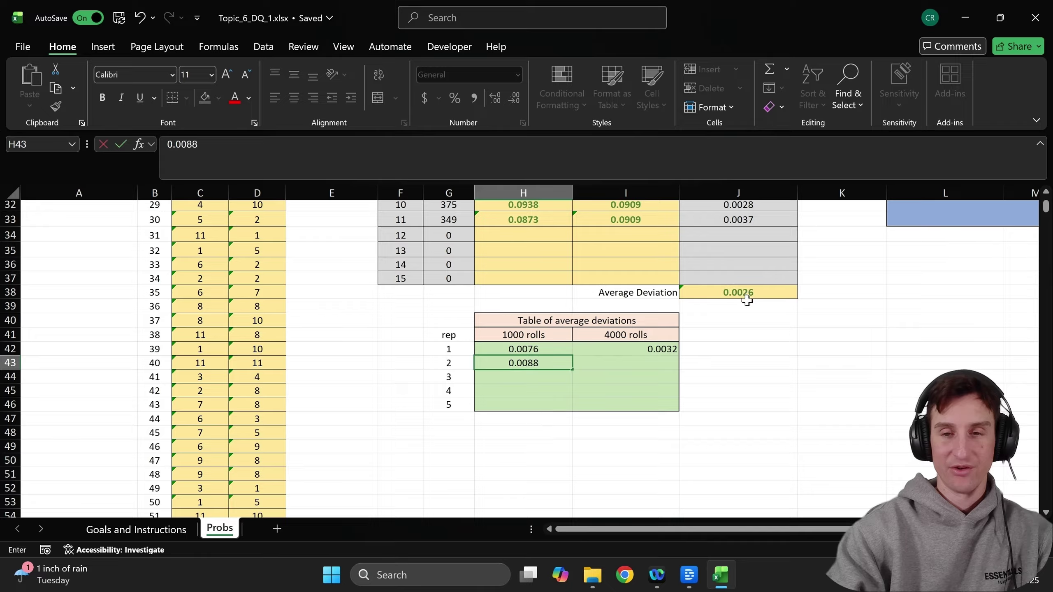
{"action": "left_click", "coordinate": [639, 363]}
{"action": "type", "text": "0.0026"}
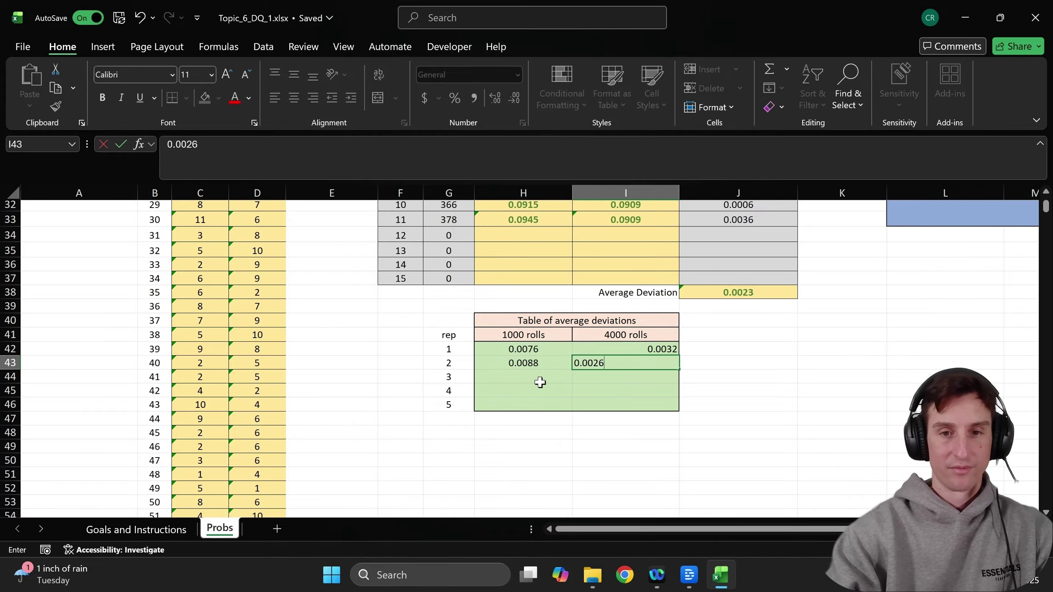
Record rep 3's average deviations as 0.0101 for 1000 rolls in H44 and 0.0040 for 4000 rolls in I44.
{"action": "left_click", "coordinate": [539, 382]}
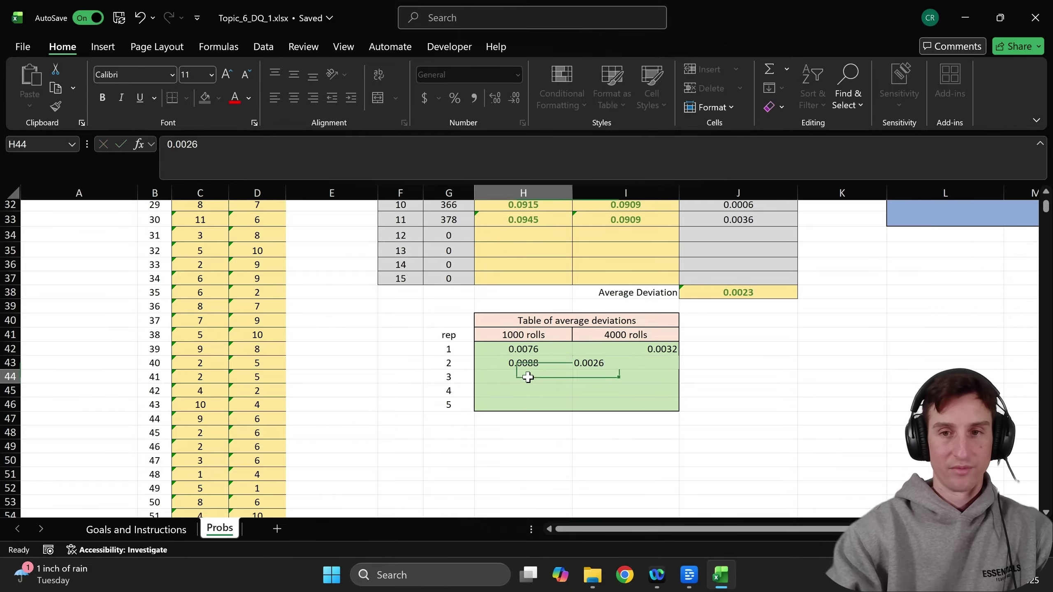
{"action": "scroll", "coordinate": [693, 359], "scroll_direction": "up", "scroll_amount": 3}
{"action": "scroll", "coordinate": [693, 358], "scroll_direction": "up", "scroll_amount": 2}
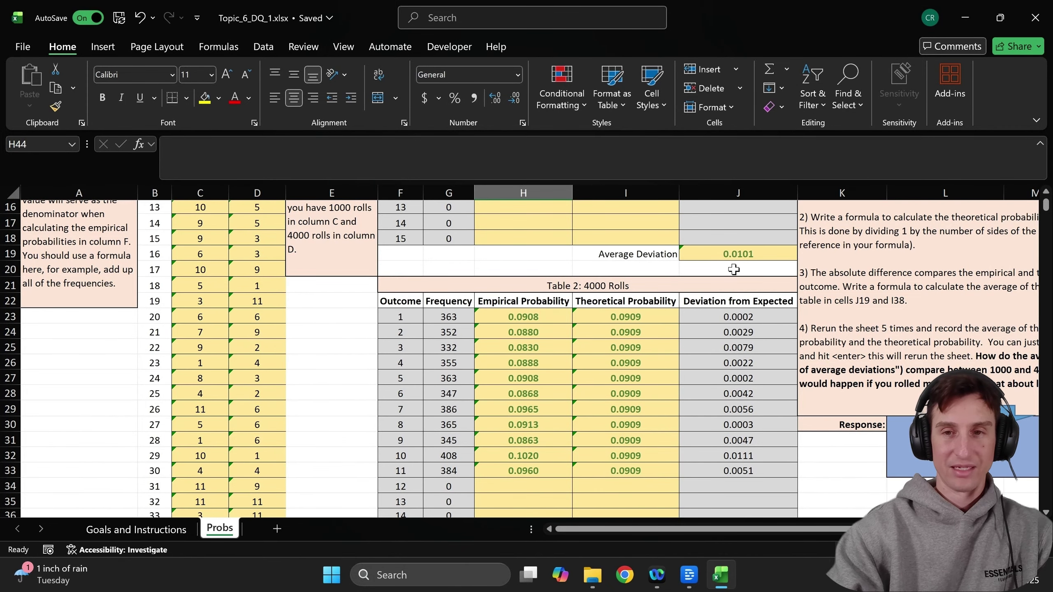
{"action": "scroll", "coordinate": [745, 269], "scroll_direction": "down", "scroll_amount": 4}
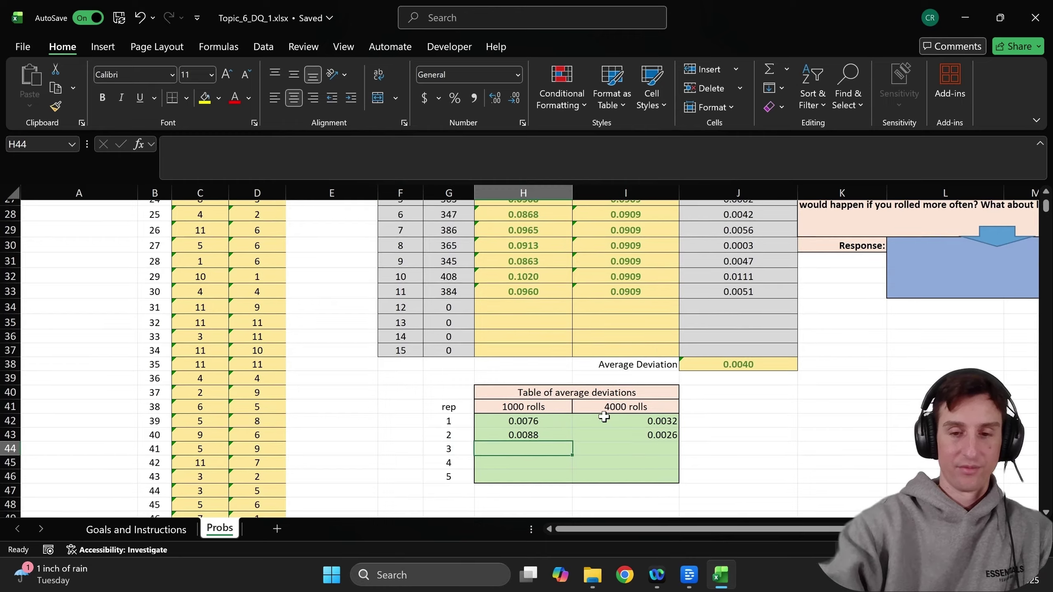
{"action": "type", "text": "0.01"}
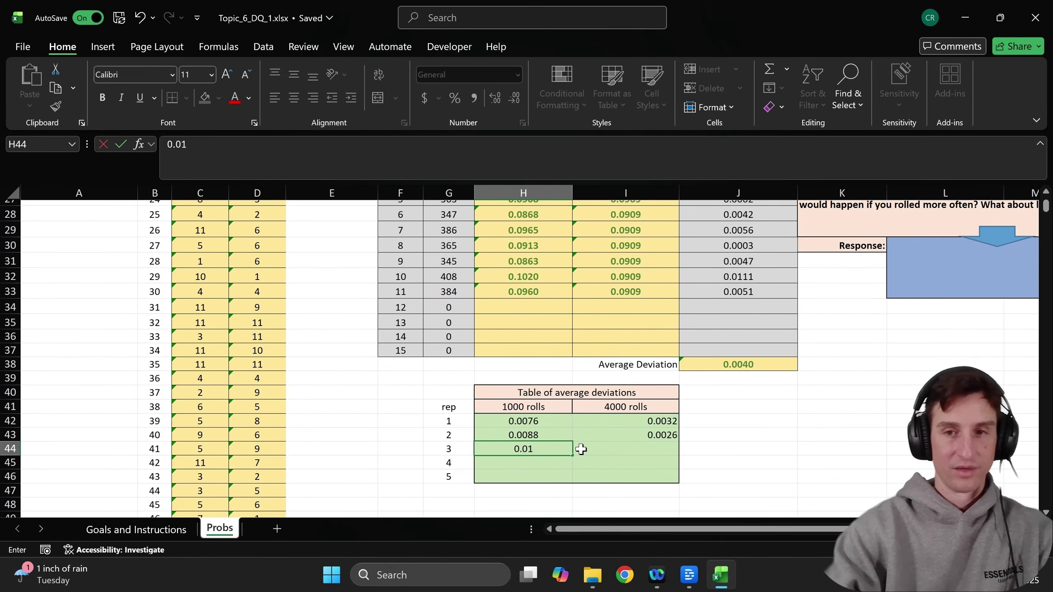
{"action": "type", "text": "01"}
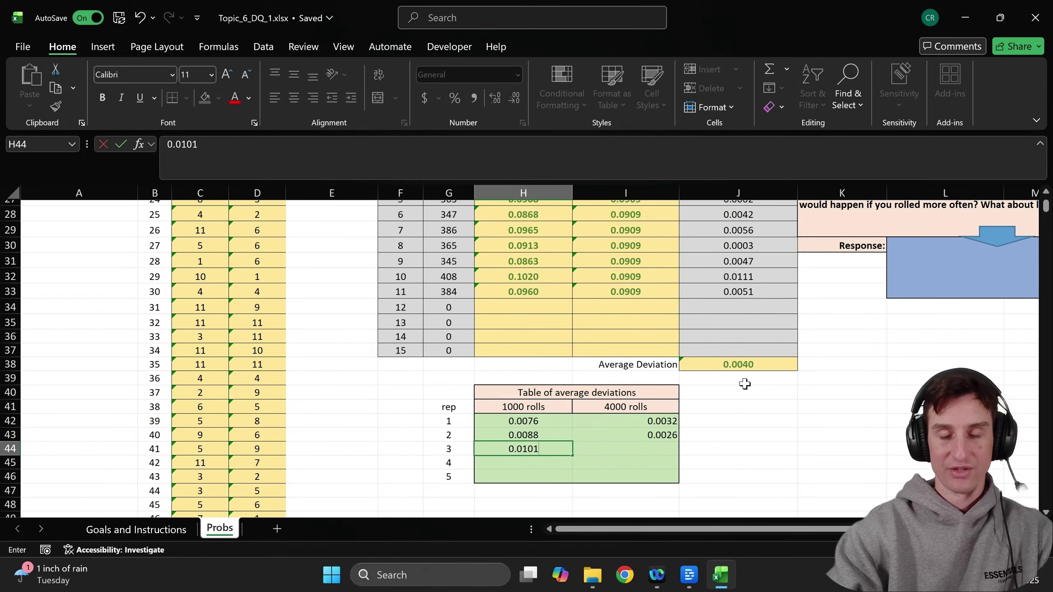
{"action": "left_click", "coordinate": [625, 450]}
{"action": "type", "text": "0.00"}
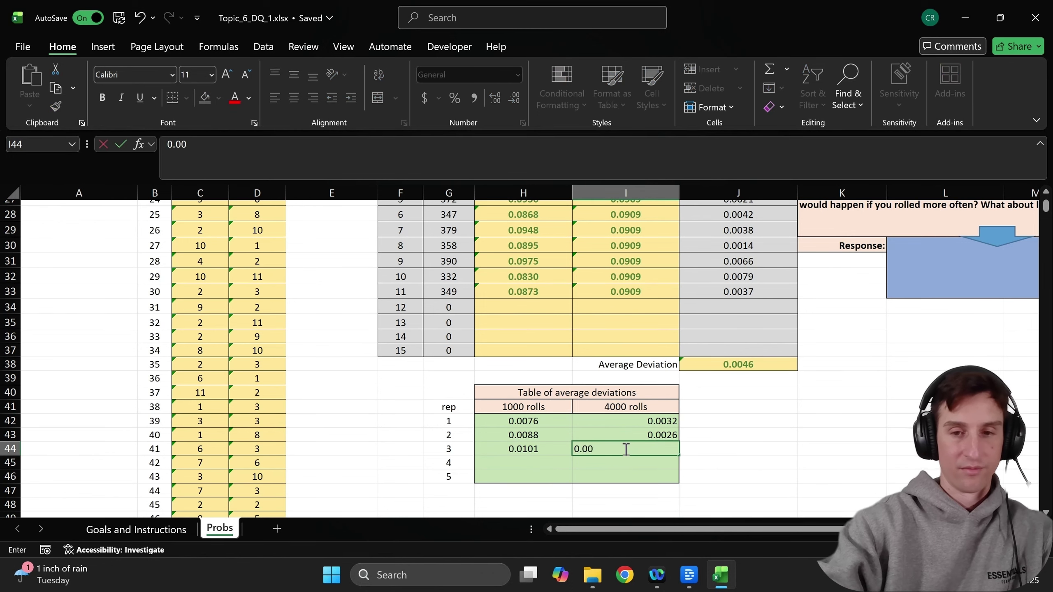
{"action": "type", "text": "40"}
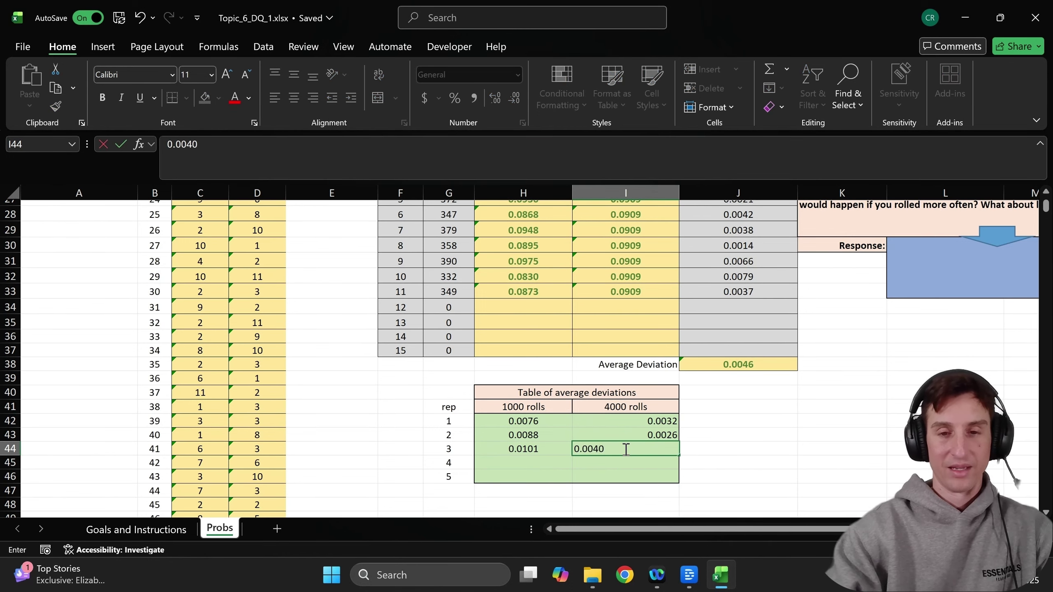
Record rep 4's average deviations as 0.0084 for 1000 rolls in H45 and 0.0041 for 4000 rolls in I45.
{"action": "left_click", "coordinate": [517, 462]}
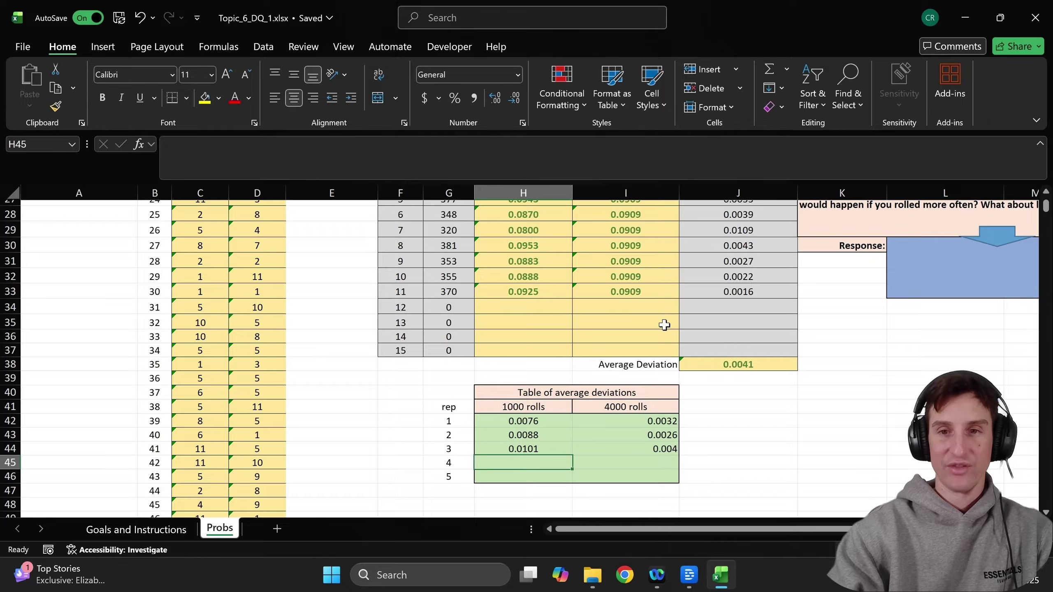
{"action": "scroll", "coordinate": [664, 325], "scroll_direction": "up", "scroll_amount": 4}
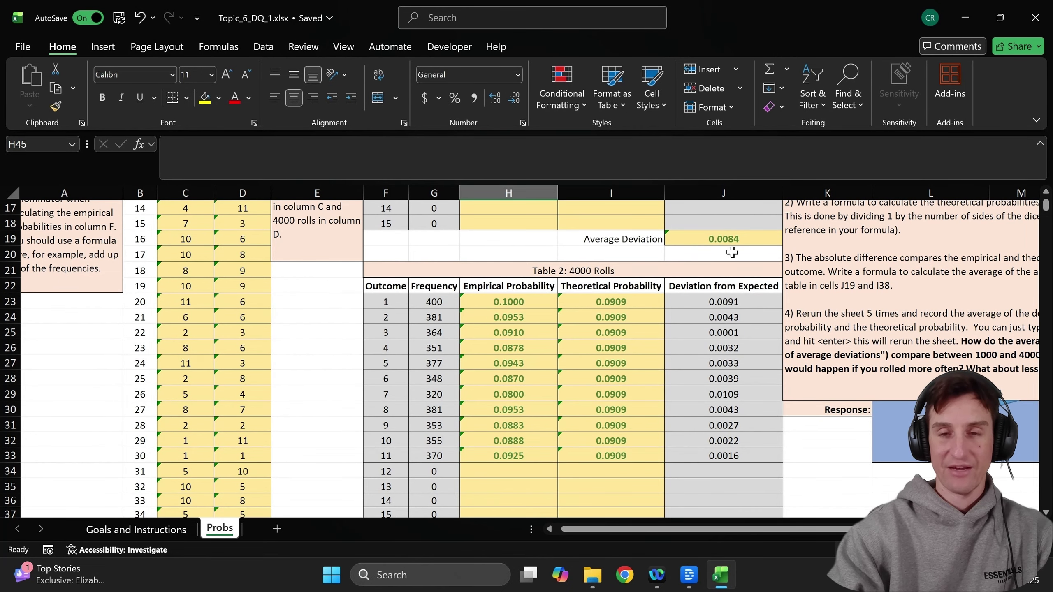
{"action": "scroll", "coordinate": [746, 271], "scroll_direction": "down", "scroll_amount": 3}
{"action": "type", "text": "0"}
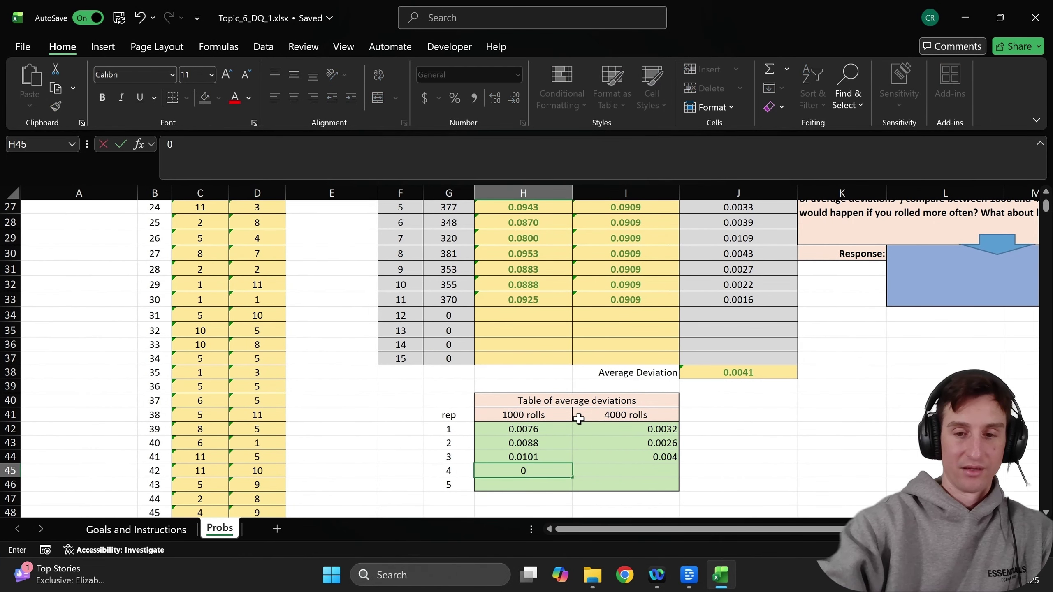
{"action": "type", "text": ".0084"}
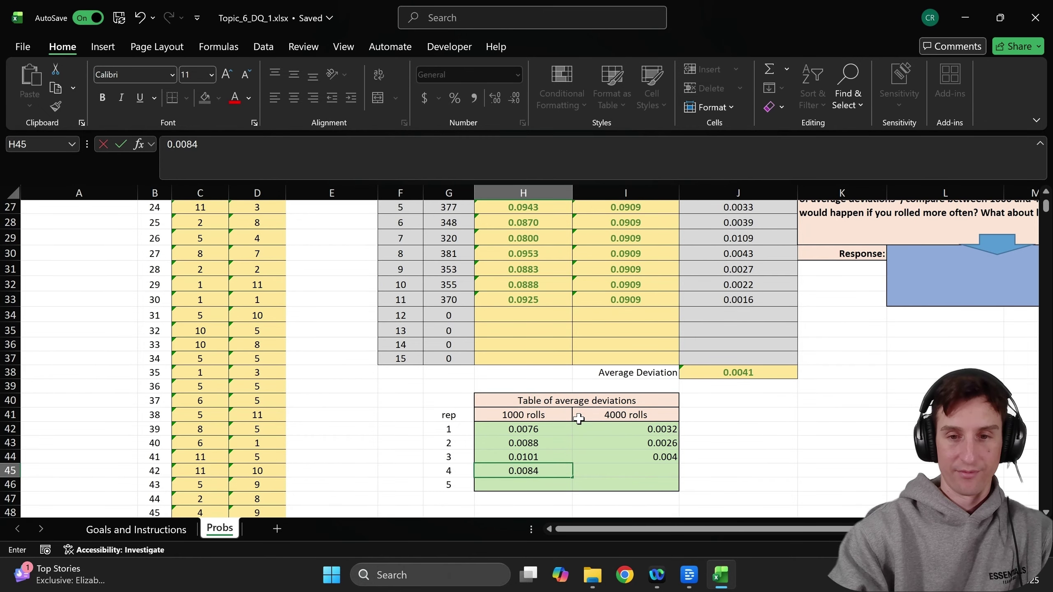
{"action": "left_click", "coordinate": [624, 471]}
{"action": "type", "text": "0.0041"}
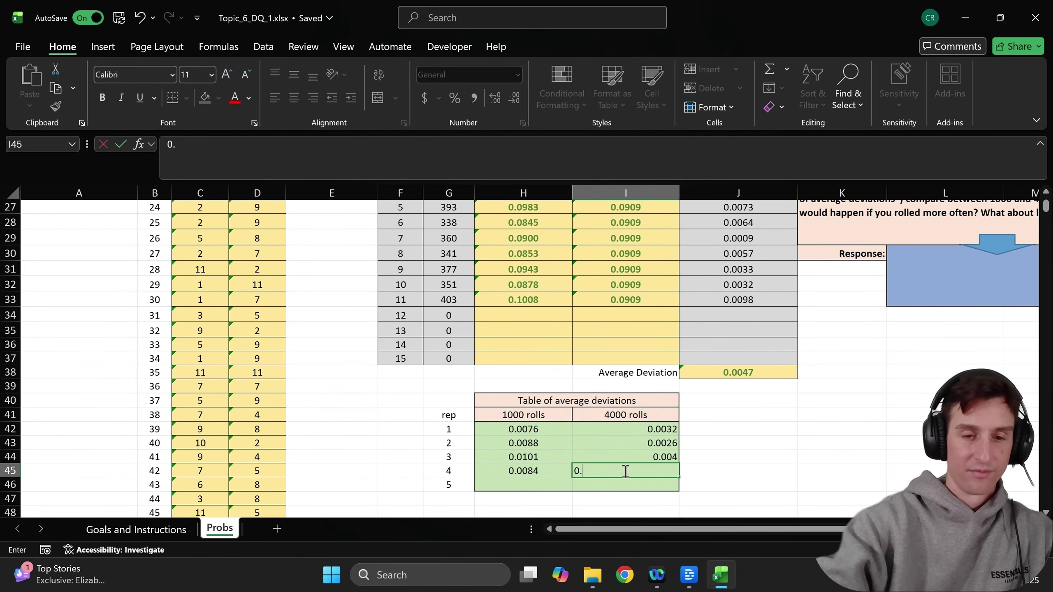
Record rep 5's average deviations as 0.0065 for 1000 rolls in H46 and 0.0029 for 4000 rolls in I46.
{"action": "left_click", "coordinate": [528, 485]}
{"action": "scroll", "coordinate": [678, 393], "scroll_direction": "up", "scroll_amount": 4}
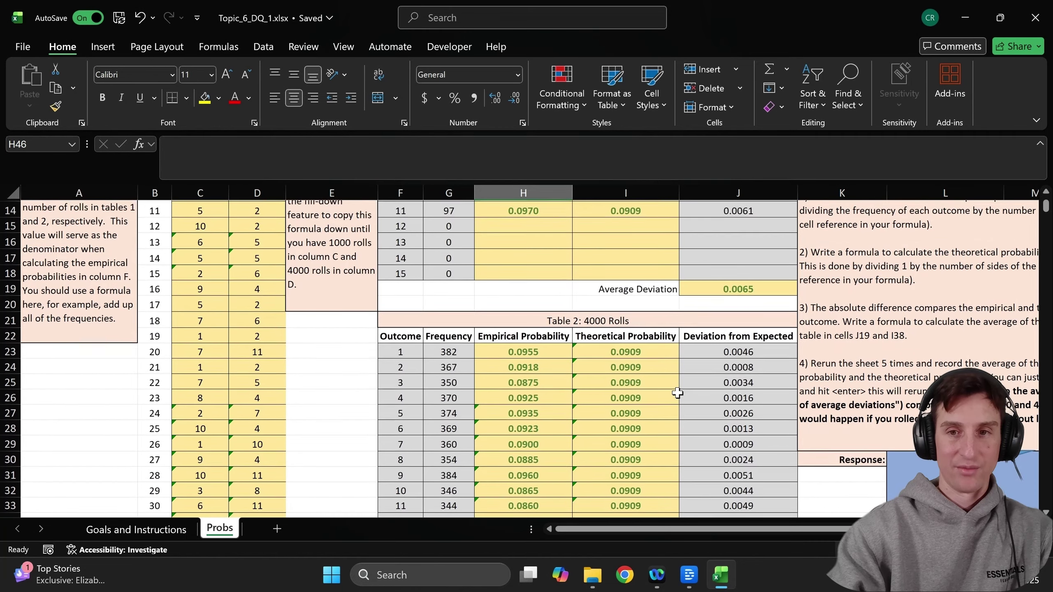
{"action": "scroll", "coordinate": [678, 393], "scroll_direction": "down", "scroll_amount": 6}
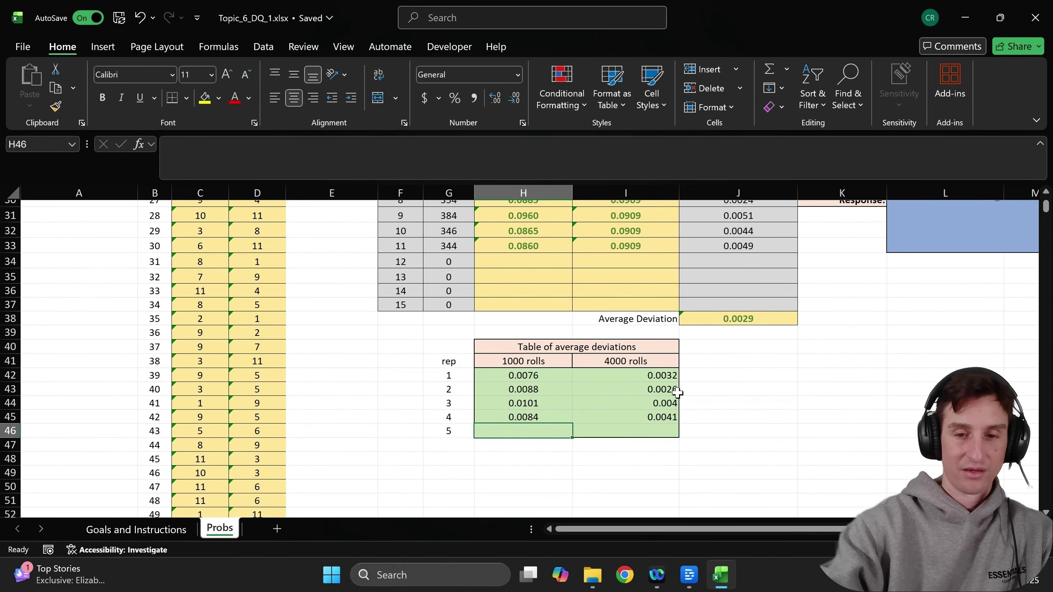
{"action": "type", "text": "0.0065"}
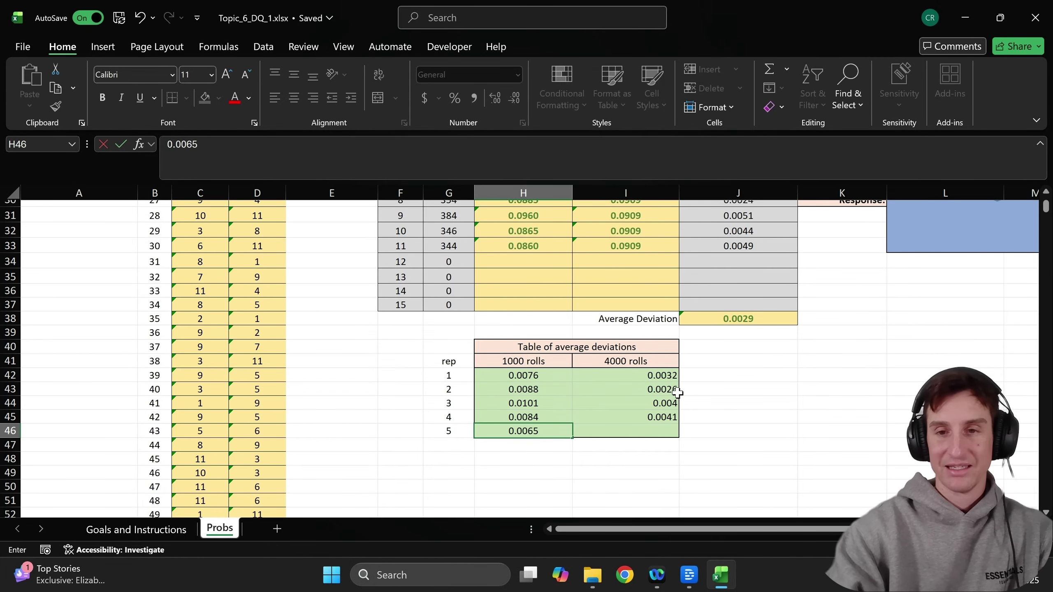
{"action": "left_click", "coordinate": [642, 432]}
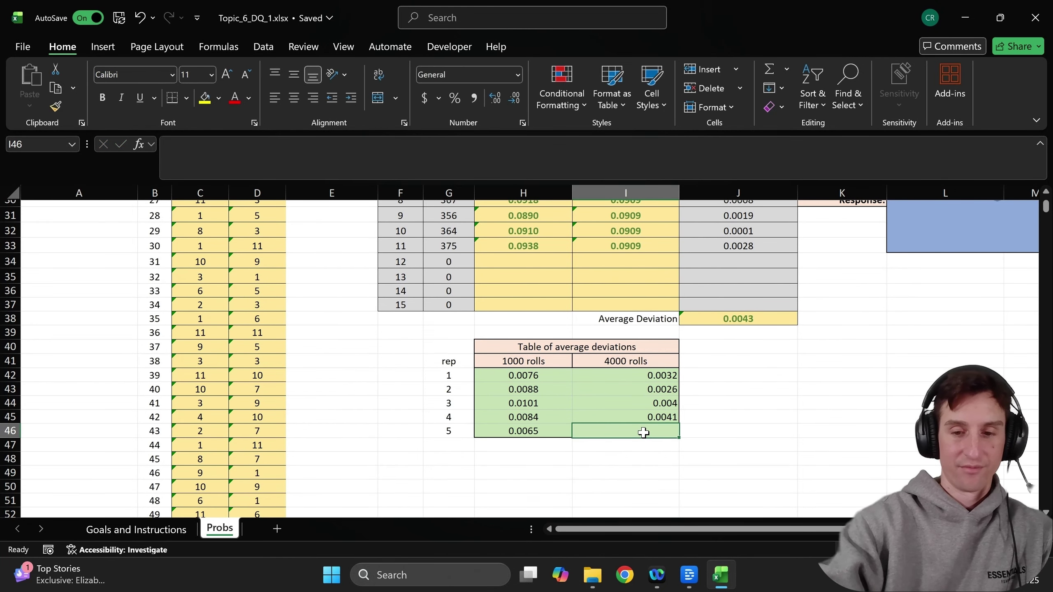
{"action": "type", "text": "0"}
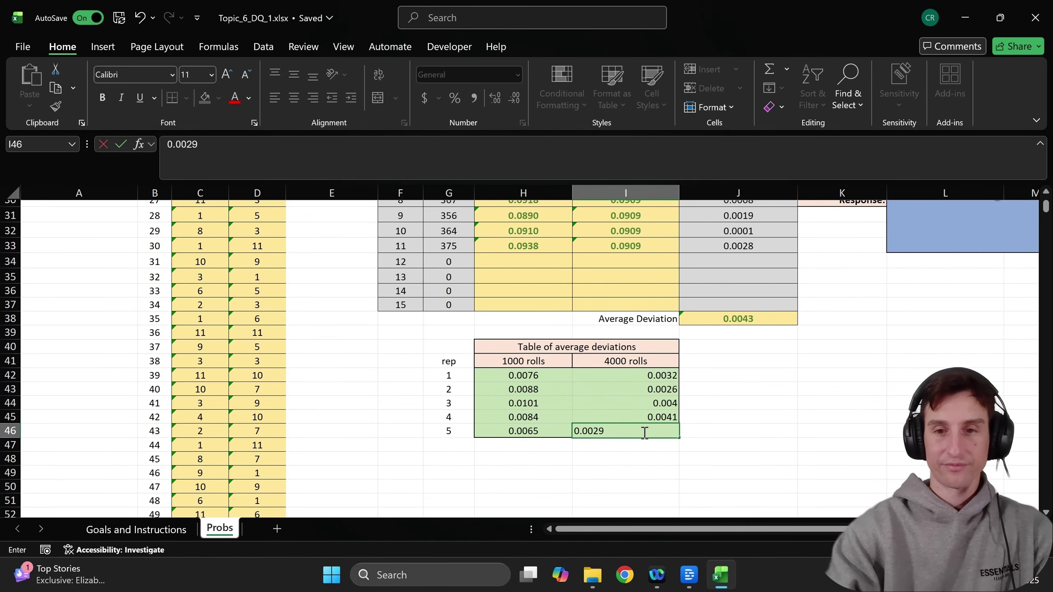
{"action": "type", "text": ".0029"}
{"action": "left_click", "coordinate": [747, 423]}
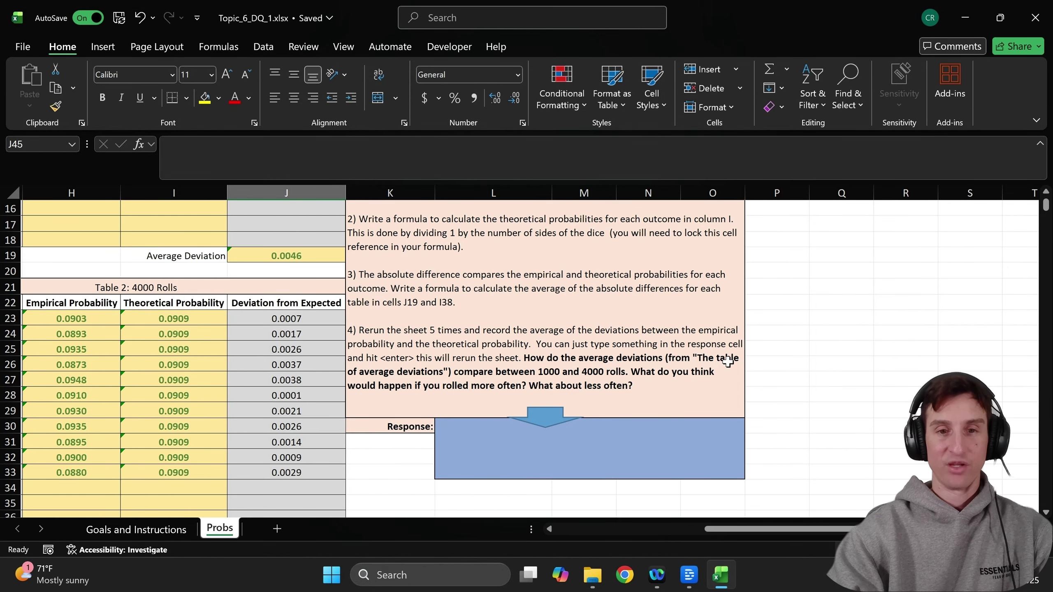
Select the blue Response cell L30 below the question 4 instructions.
{"action": "left_click", "coordinate": [357, 435]}
{"action": "left_click_drag", "start_coordinate": [357, 435], "coordinate": [706, 457]}
{"action": "left_click", "coordinate": [706, 458]}
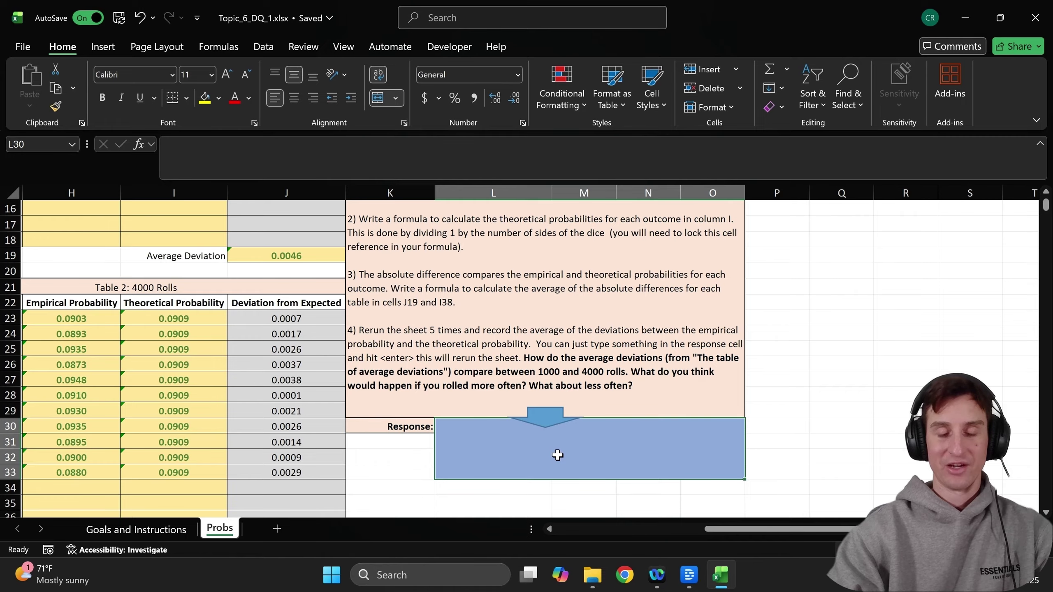
Compare the 1000-roll and 4000-roll columns in the table of average deviations, and review both probability tables and the worksheet instructions.
{"action": "scroll", "coordinate": [463, 411], "scroll_direction": "down", "scroll_amount": 2}
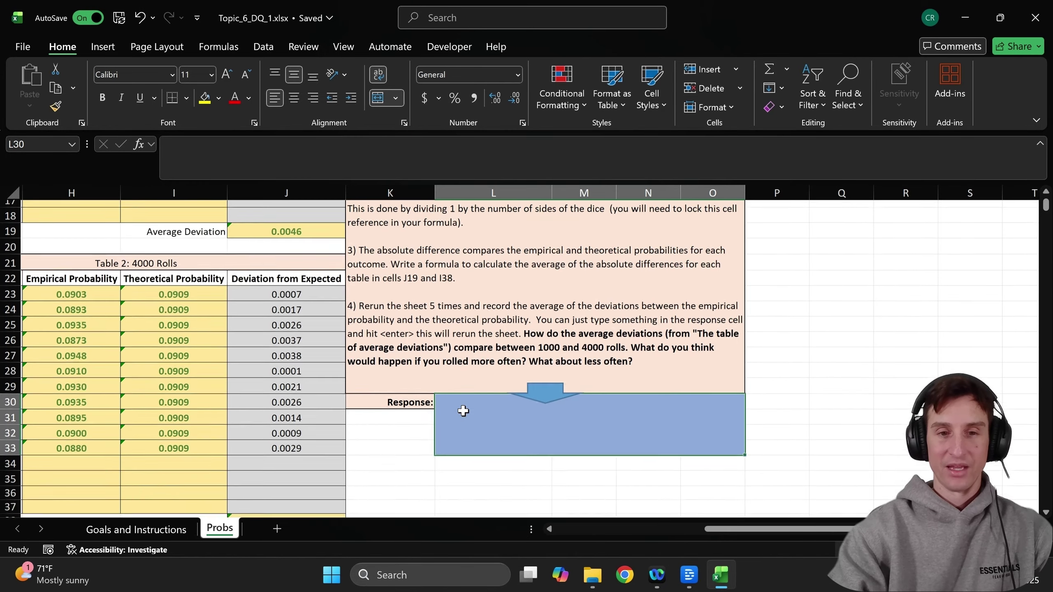
{"action": "scroll", "coordinate": [463, 410], "scroll_direction": "down", "scroll_amount": 2}
{"action": "scroll", "coordinate": [463, 410], "scroll_direction": "left", "scroll_amount": 2}
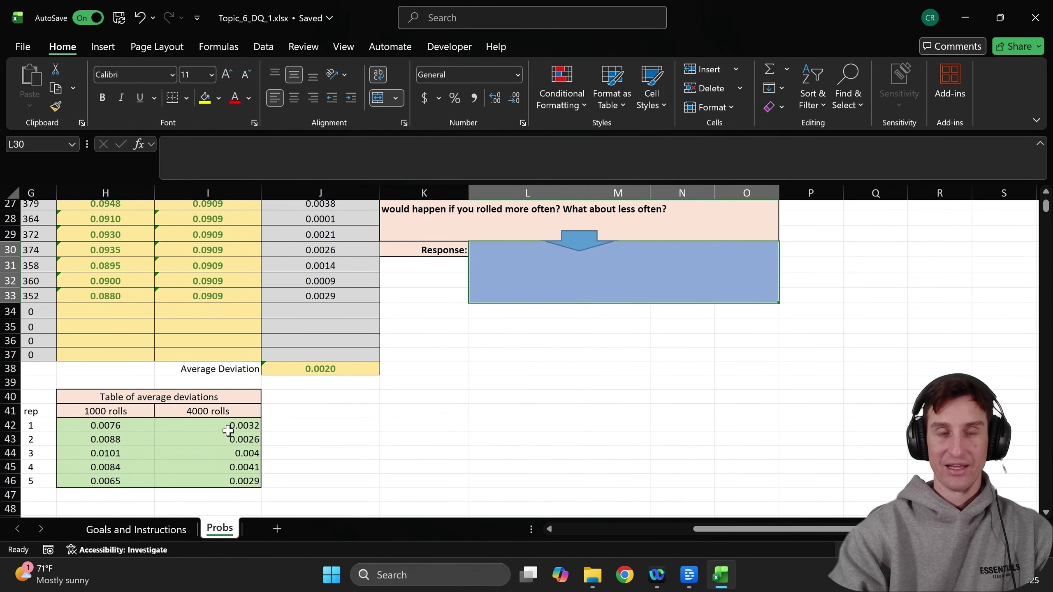
{"action": "scroll", "coordinate": [396, 415], "scroll_direction": "up", "scroll_amount": 8}
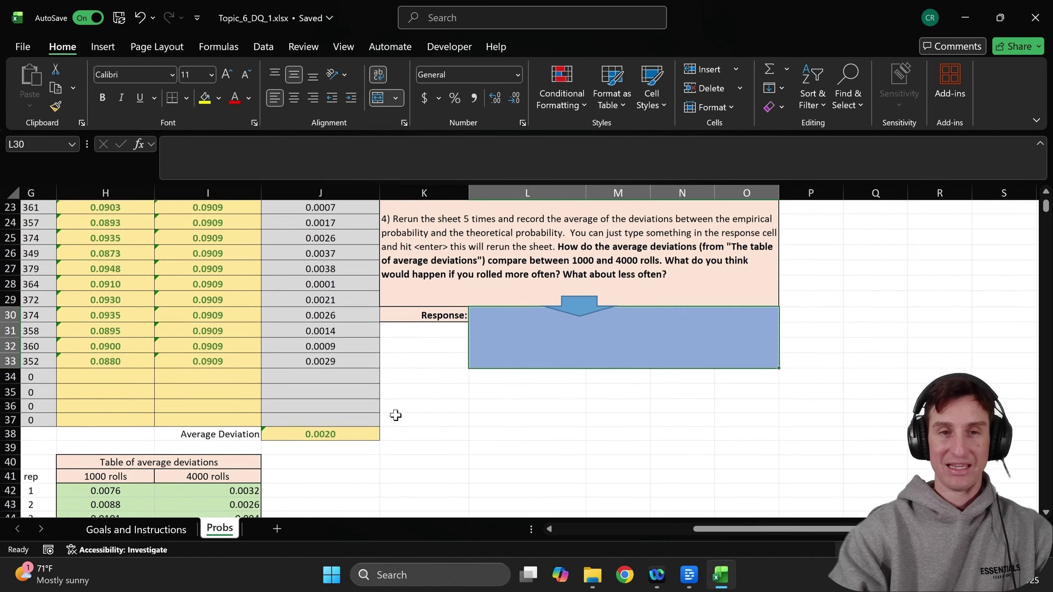
{"action": "scroll", "coordinate": [397, 415], "scroll_direction": "up", "scroll_amount": 1}
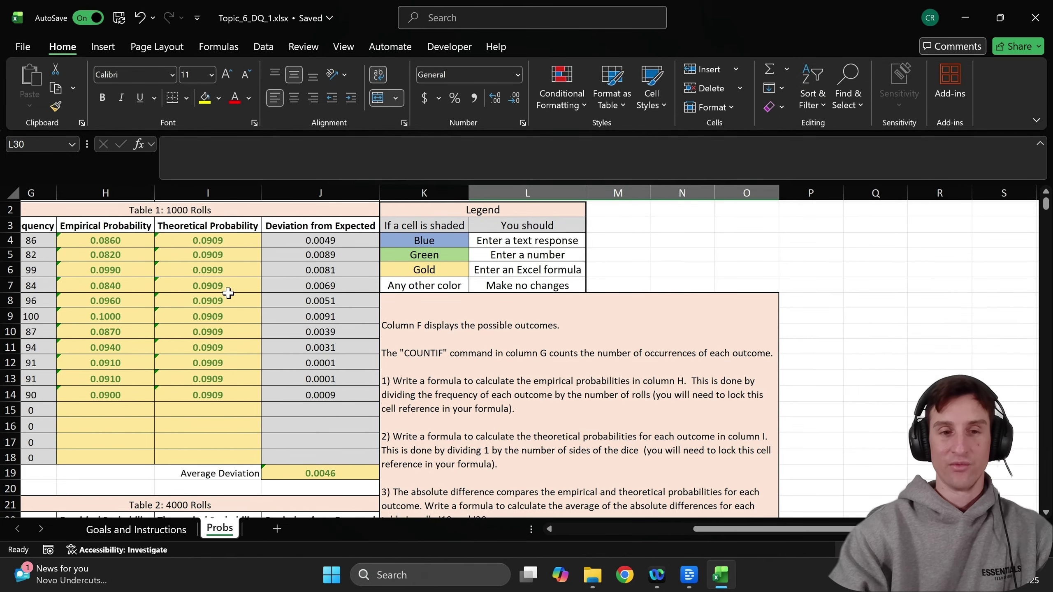
{"action": "scroll", "coordinate": [228, 294], "scroll_direction": "down", "scroll_amount": 3}
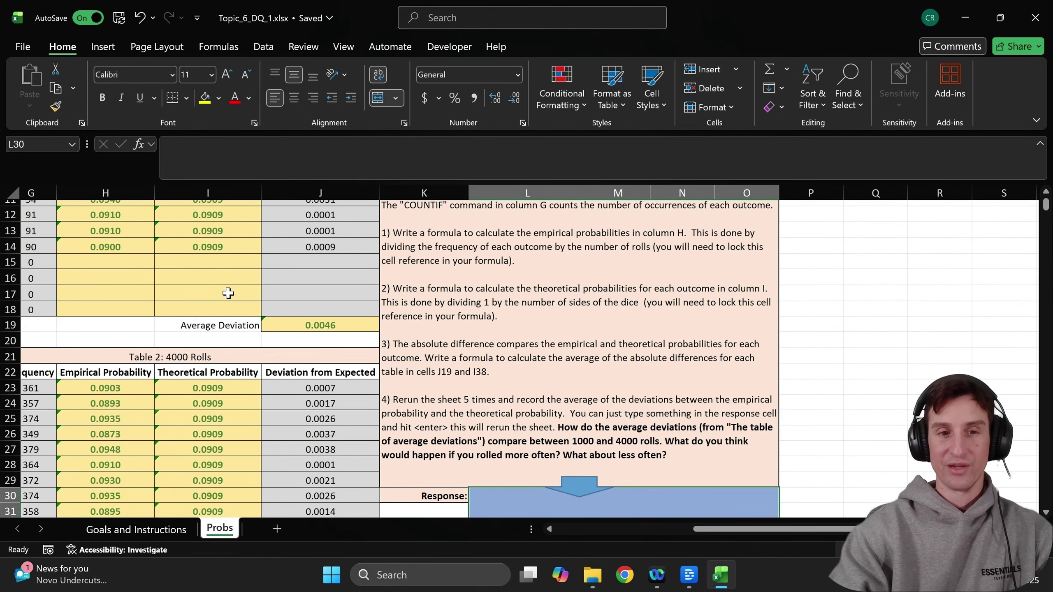
{"action": "scroll", "coordinate": [228, 293], "scroll_direction": "up", "scroll_amount": 1}
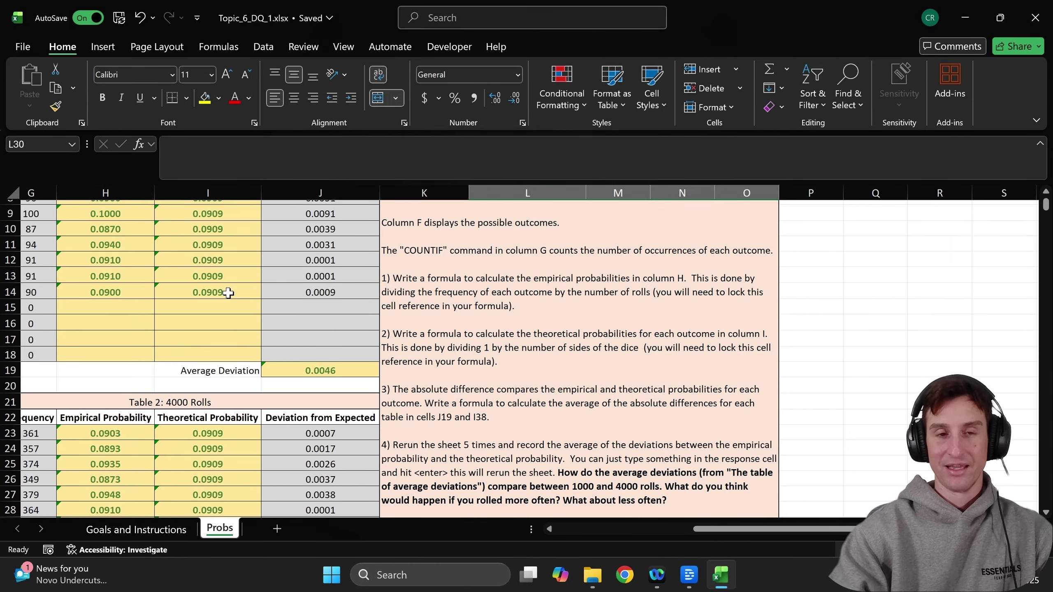
{"action": "scroll", "coordinate": [228, 293], "scroll_direction": "up", "scroll_amount": 1}
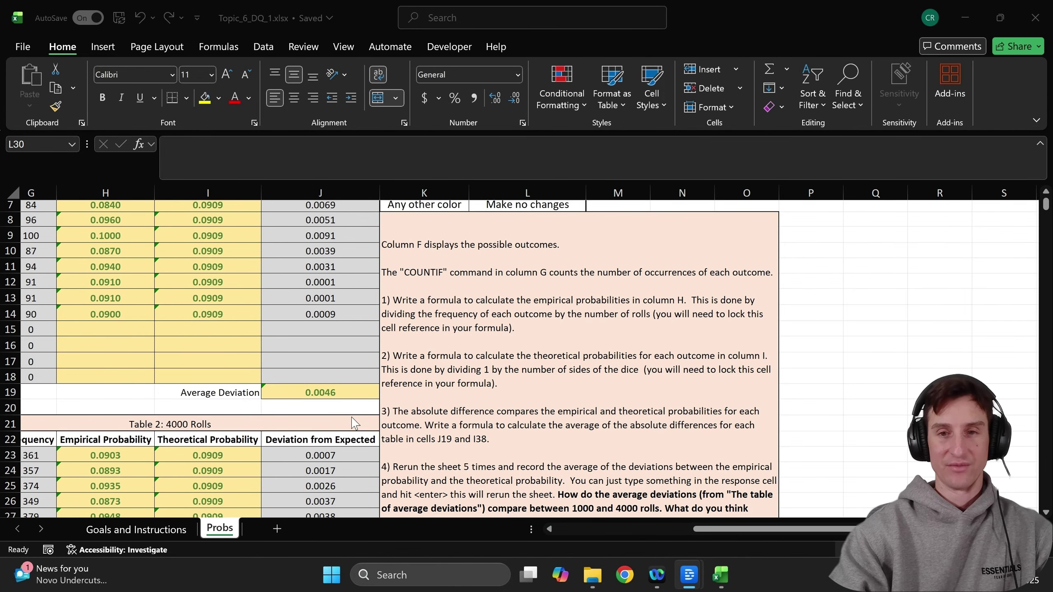
{"action": "scroll", "coordinate": [643, 410], "scroll_direction": "down", "scroll_amount": 3}
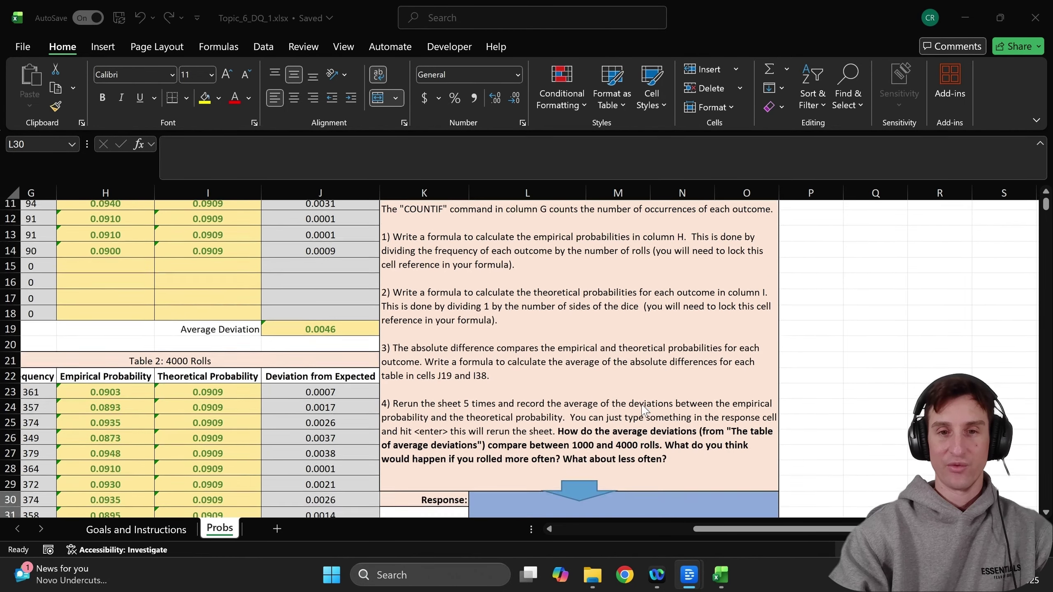